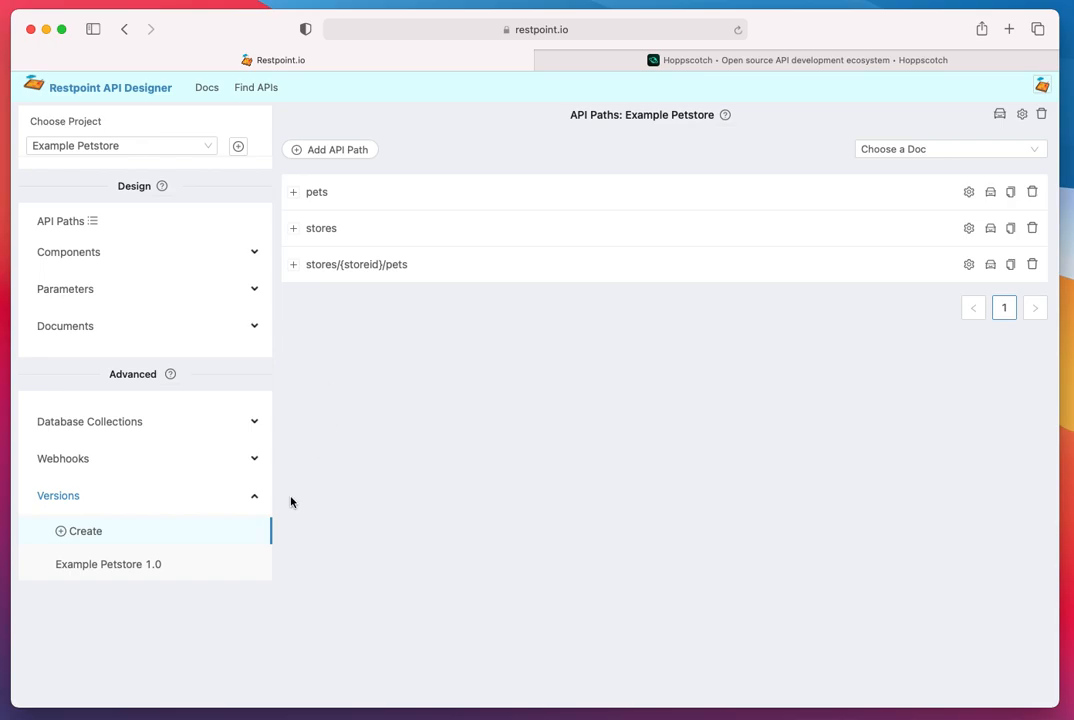
- Create the API version beta-2 with the description "Check out my API", including all three paths and copied data, without a base path name
left_click(121, 537)
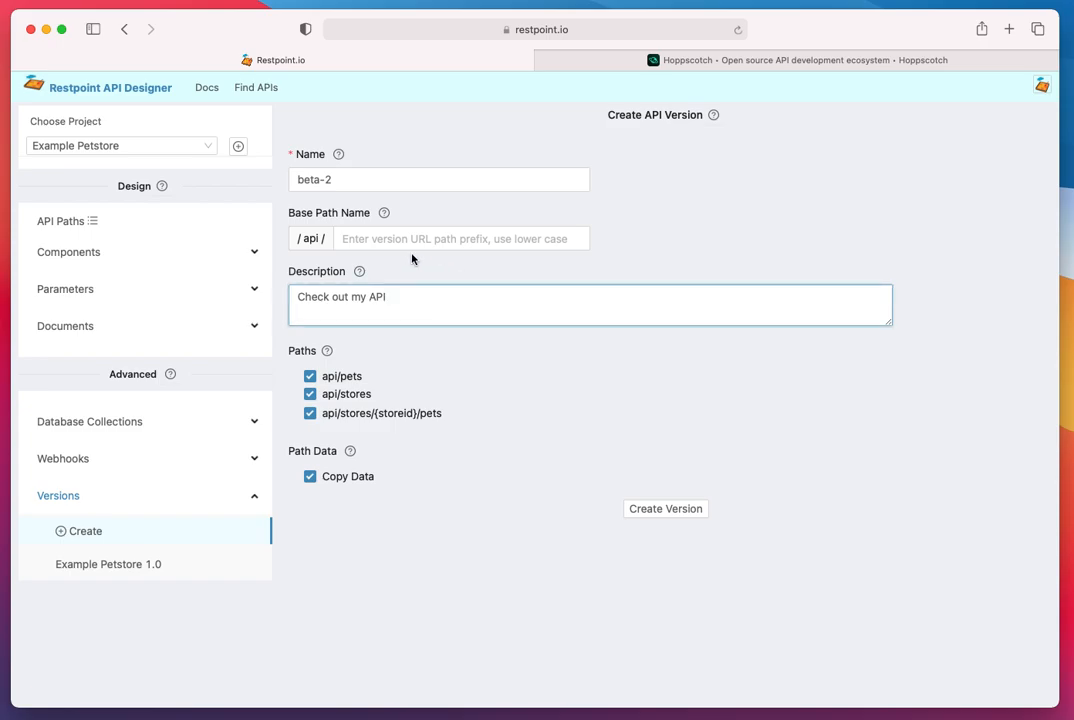
left_click(377, 240)
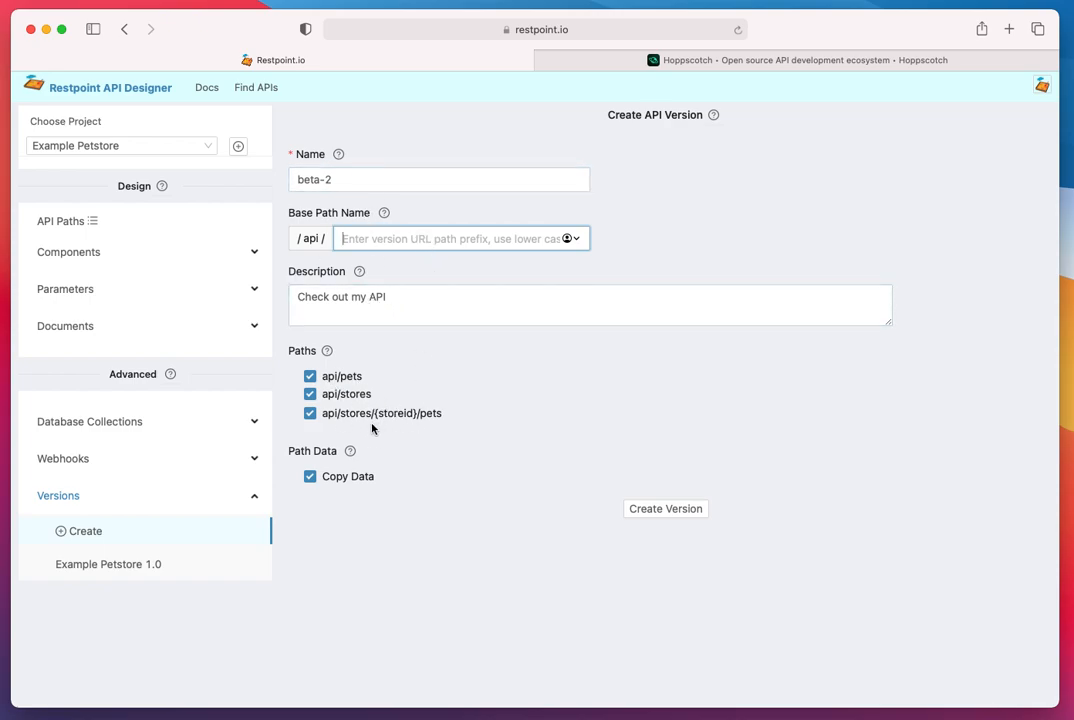
left_click(660, 512)
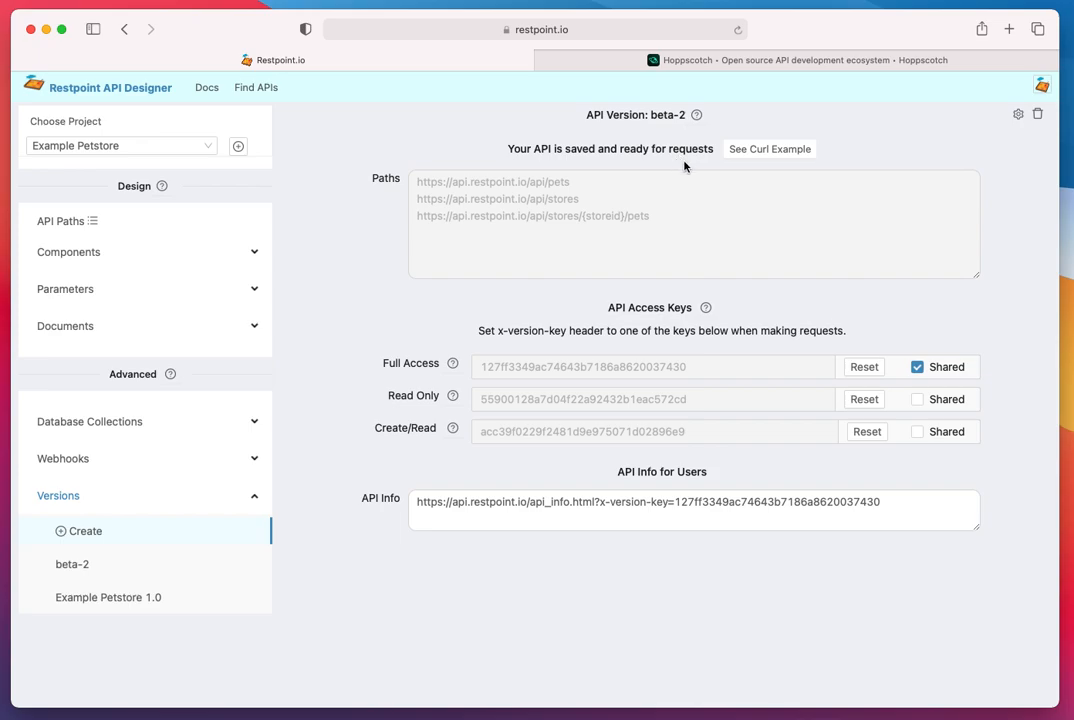
- Copy the curl example of the beta-2 version and switch to Hoppscotch
left_click(770, 149)
triple_click(643, 193)
key("super+c")
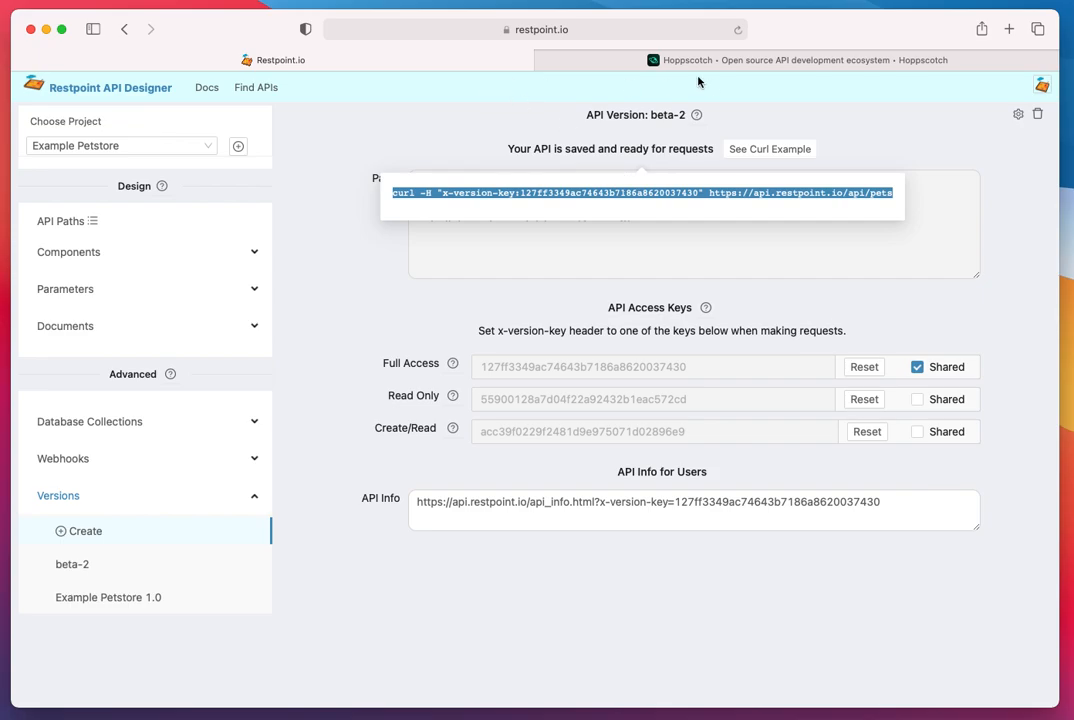
left_click(588, 55)
double_click(326, 173)
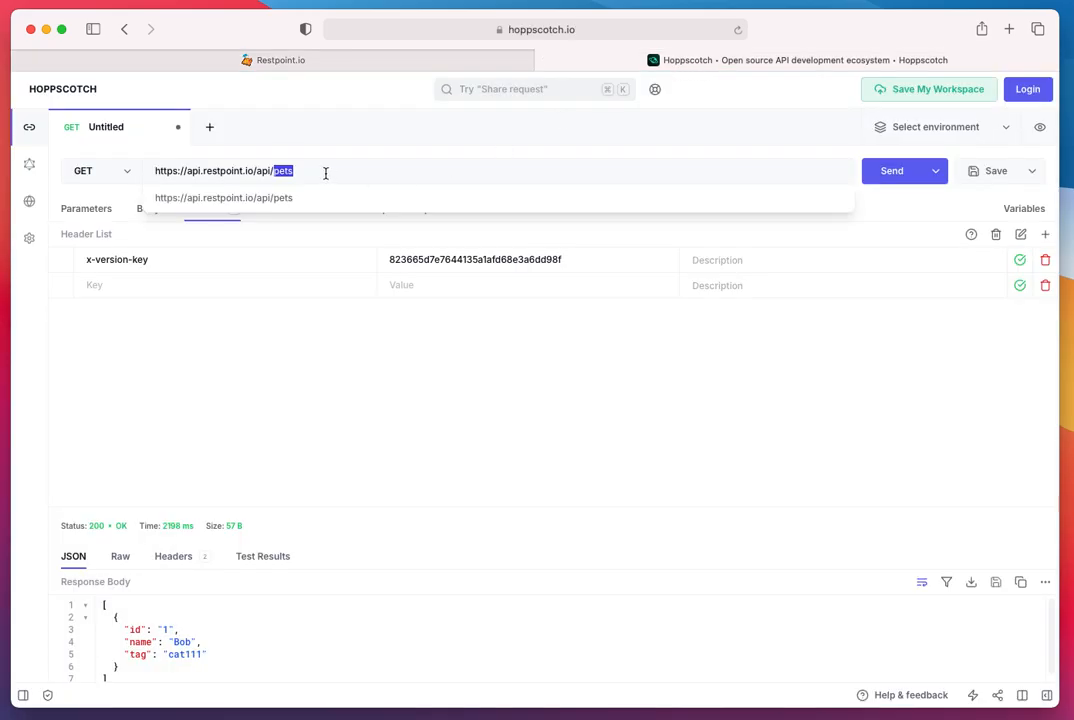
key("super+a")
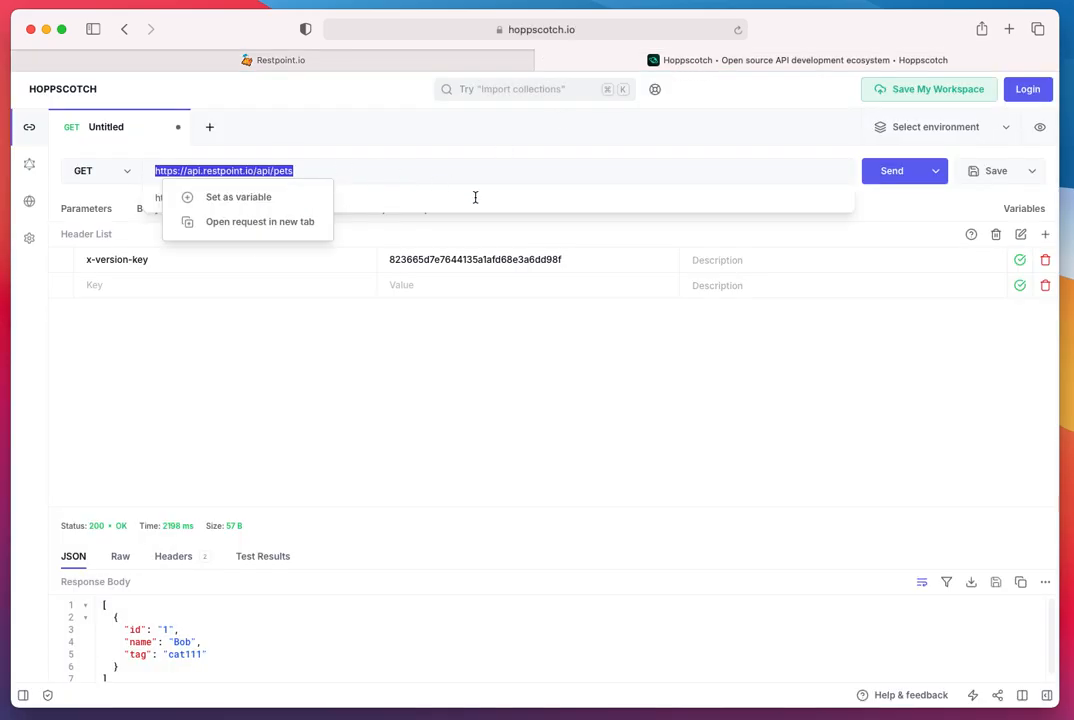
key("super+v")
left_click(377, 390)
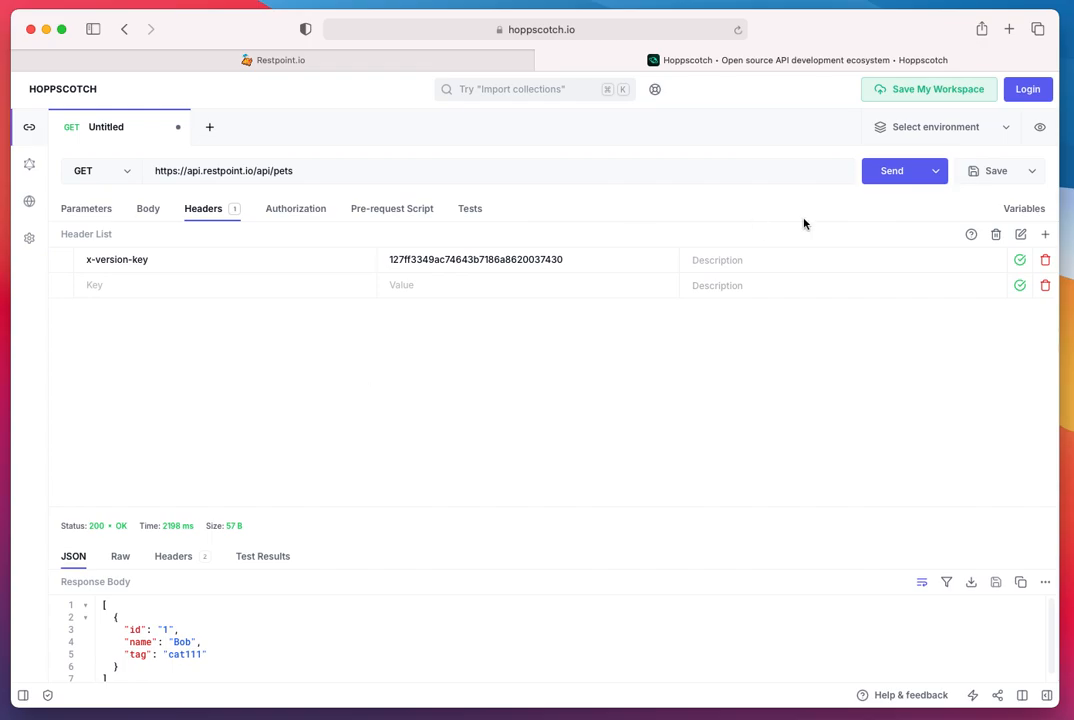
left_click(893, 172)
left_click_drag(351, 509, 367, 369)
- Change the request method to POST and set the body's content type to application/json
left_click(117, 175)
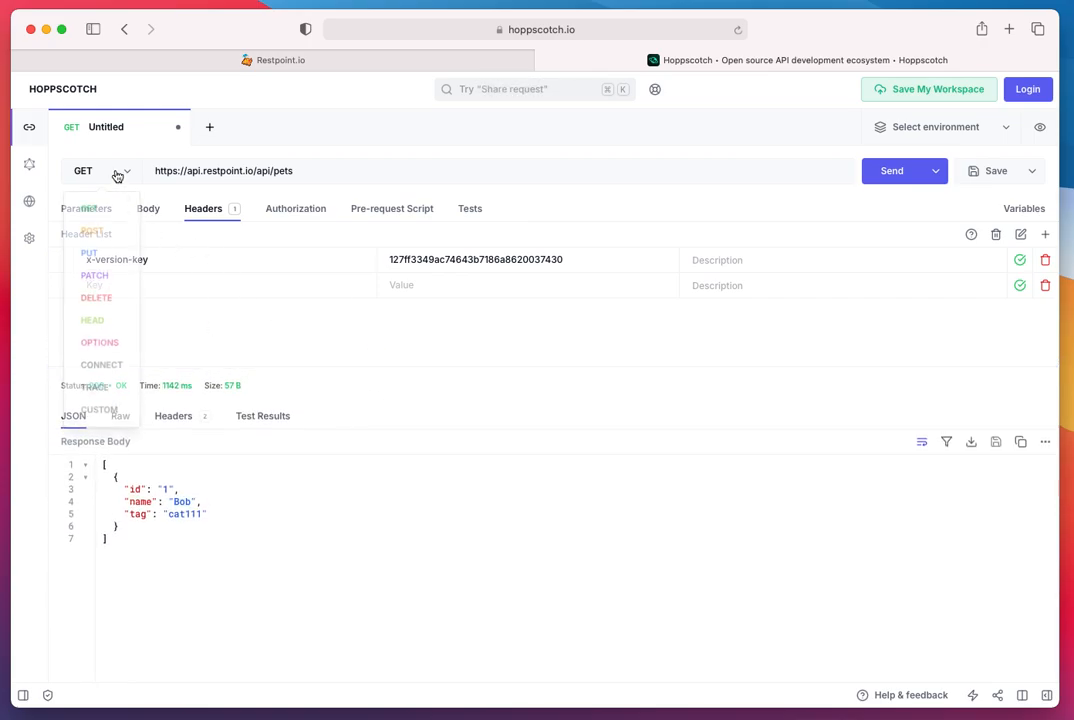
left_click(96, 233)
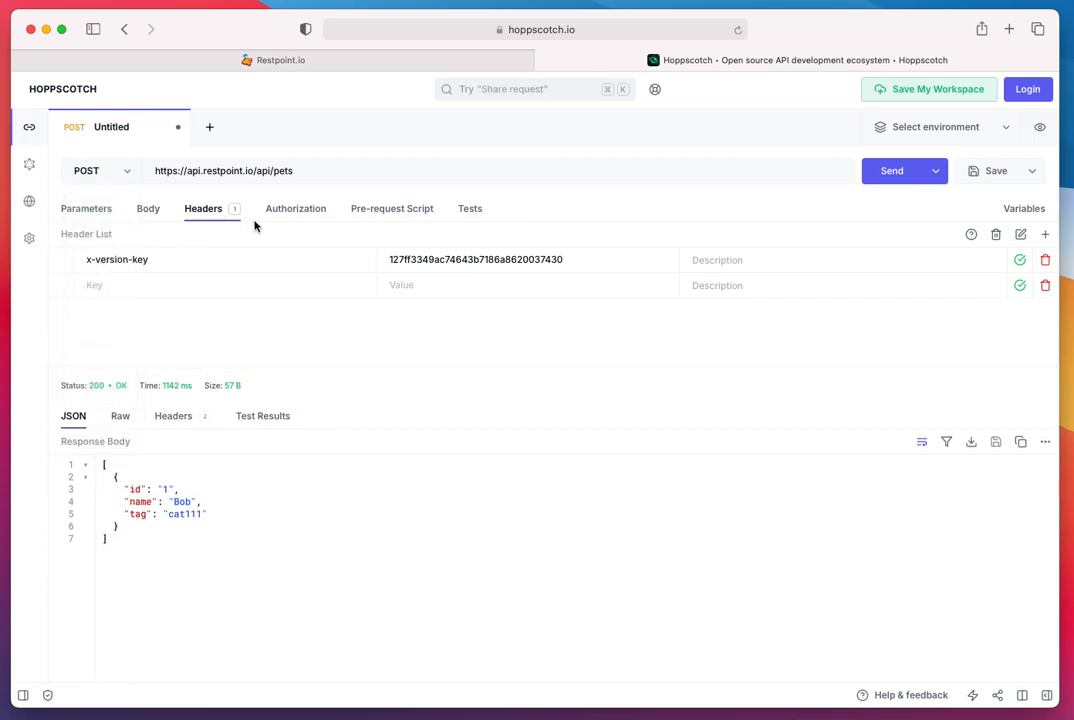
left_click(150, 210)
left_click(152, 235)
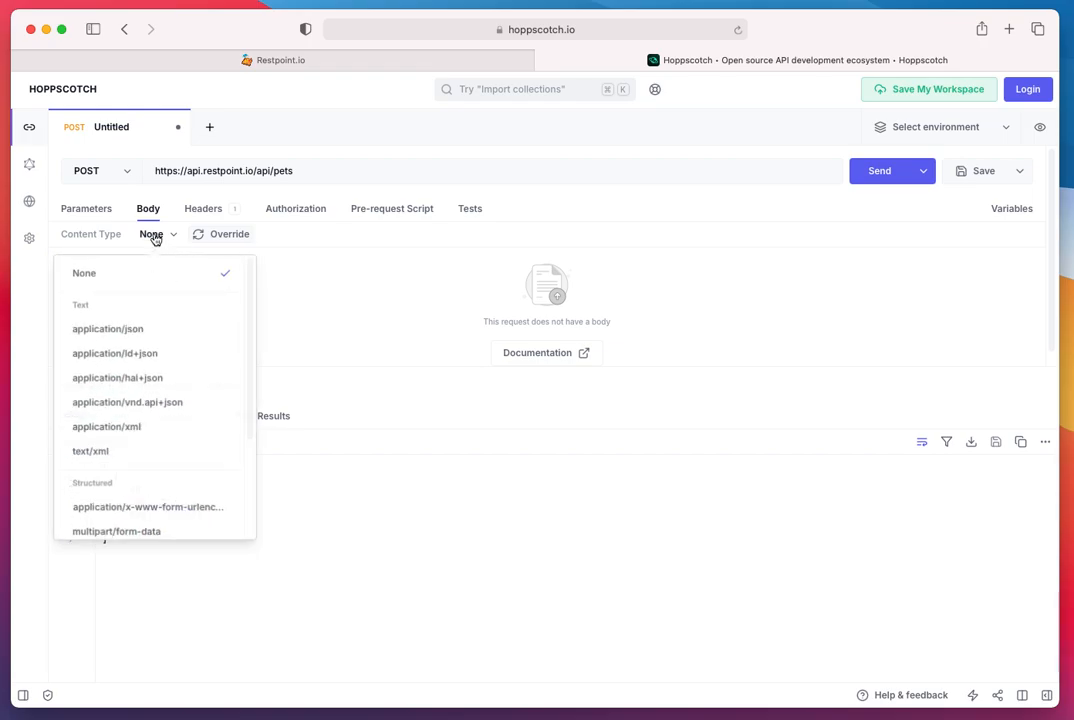
left_click(132, 325)
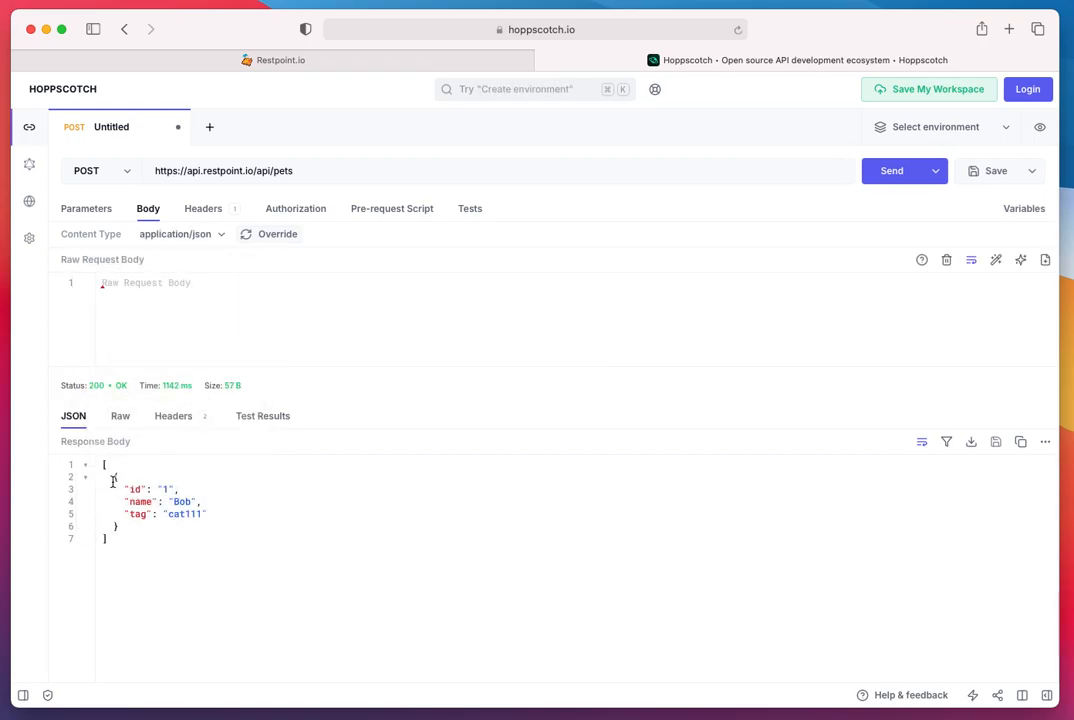
- Copy the pet object from the response, without the array brackets, into the raw request body
left_click_drag(113, 478, 118, 527)
key("super+c")
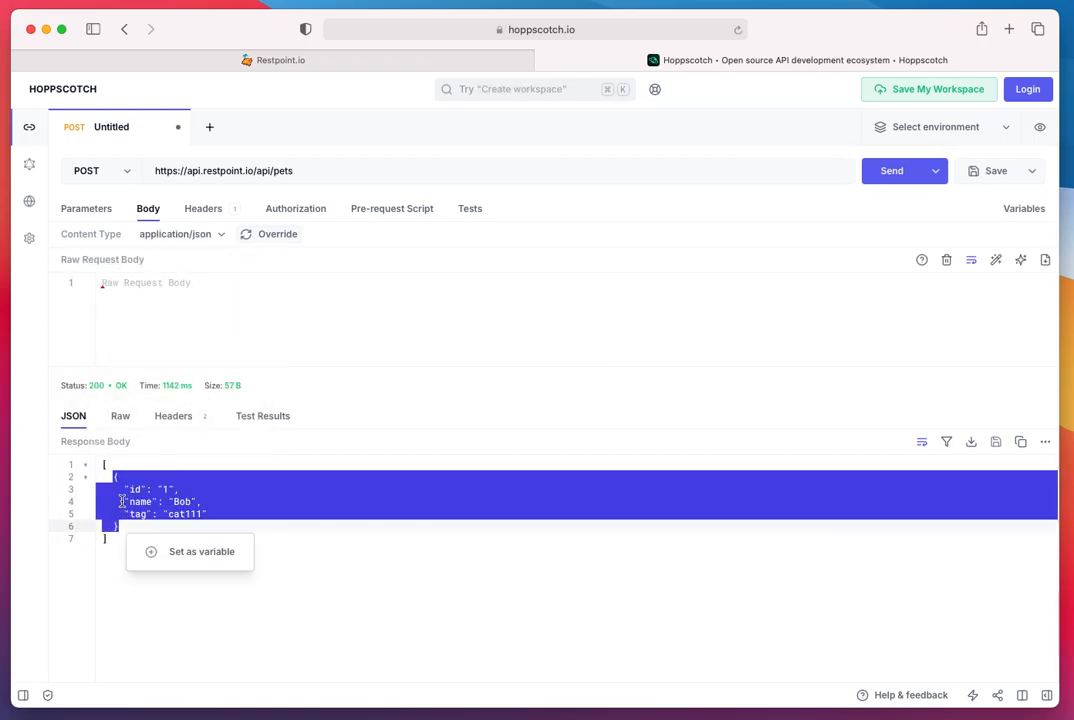
left_click(160, 288)
key("super+v")
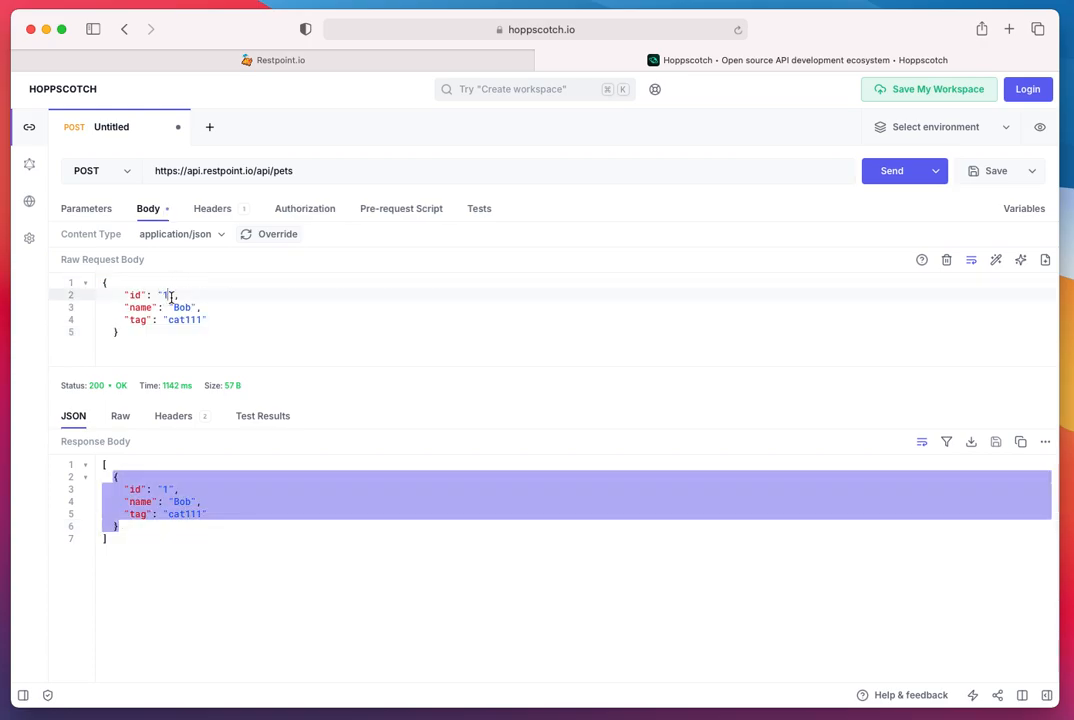
- Set the body's id to 2, name to Garfield and tag to cat112, and send the POST request
type("=")
key("BackSpace")
key("BackSpace")
double_click(181, 307)
type("Gar")
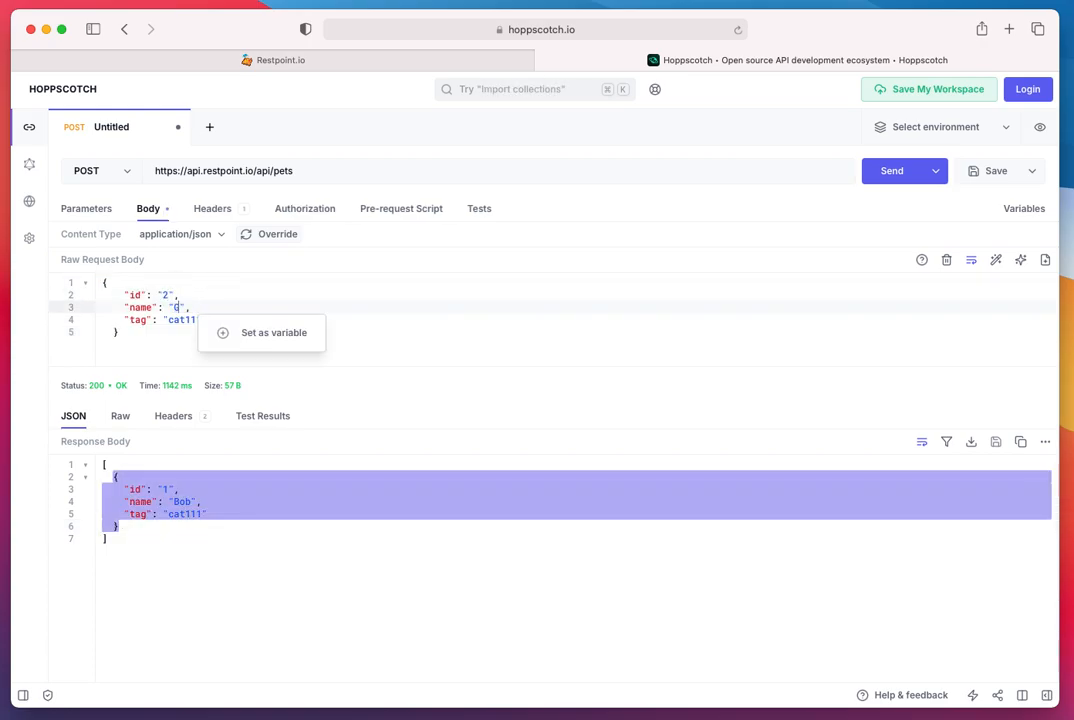
type("filed")
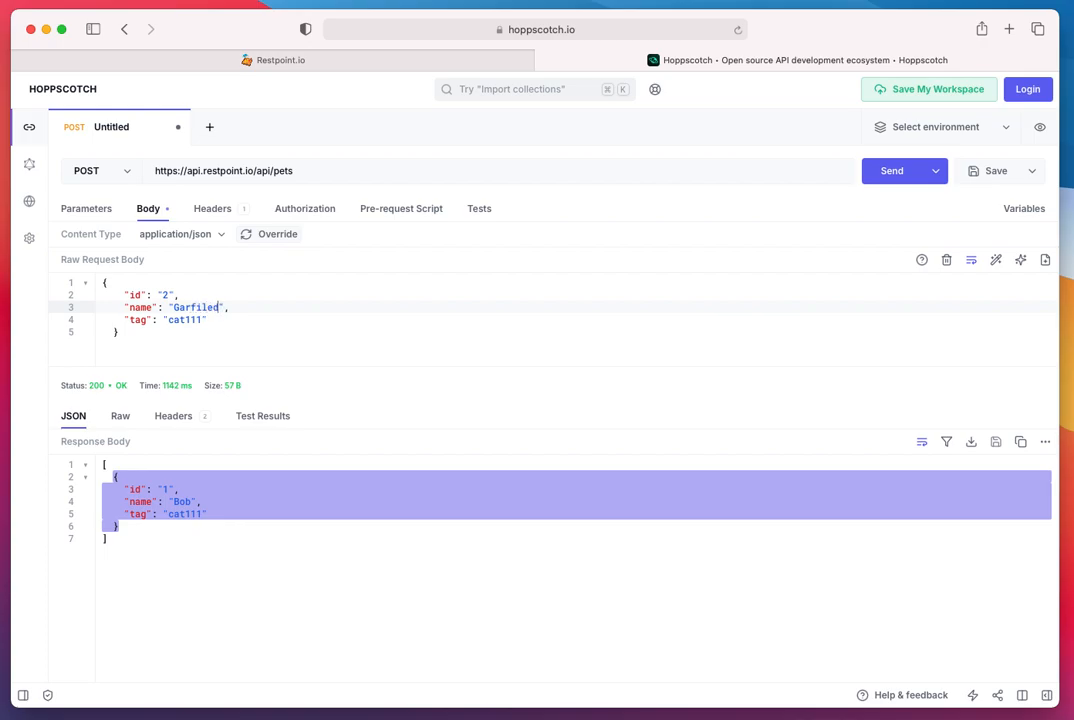
key("BackSpace")
key("BackSpace")
key("BackSpace")
type("eld")
double_click(180, 319)
left_click(183, 319)
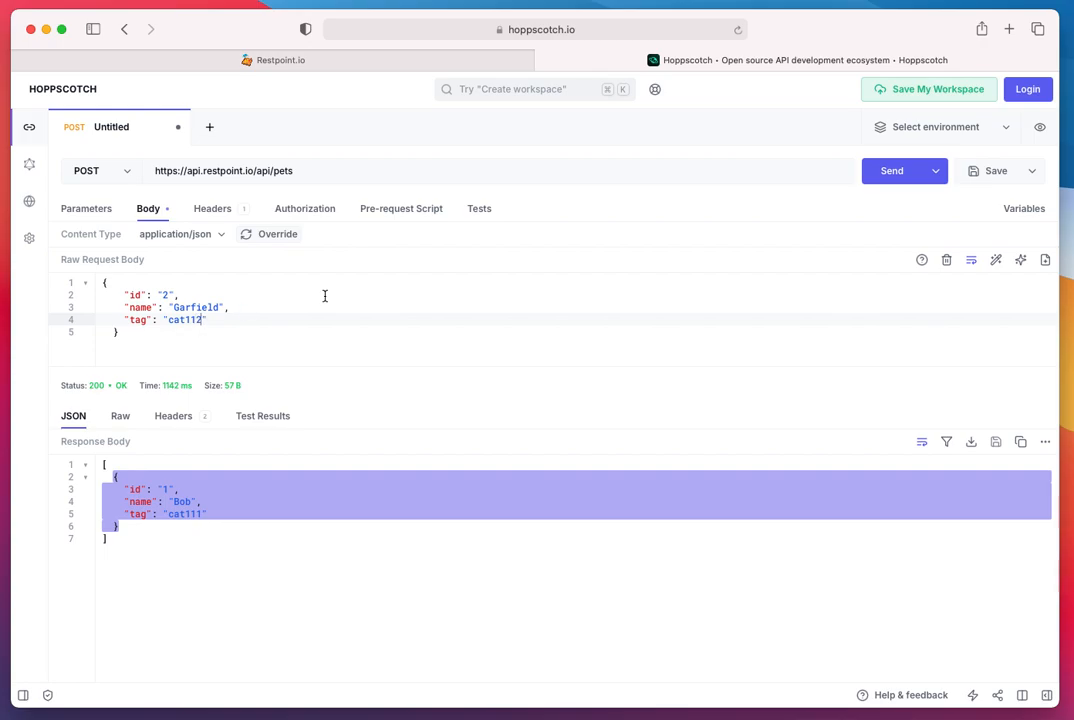
left_click(887, 172)
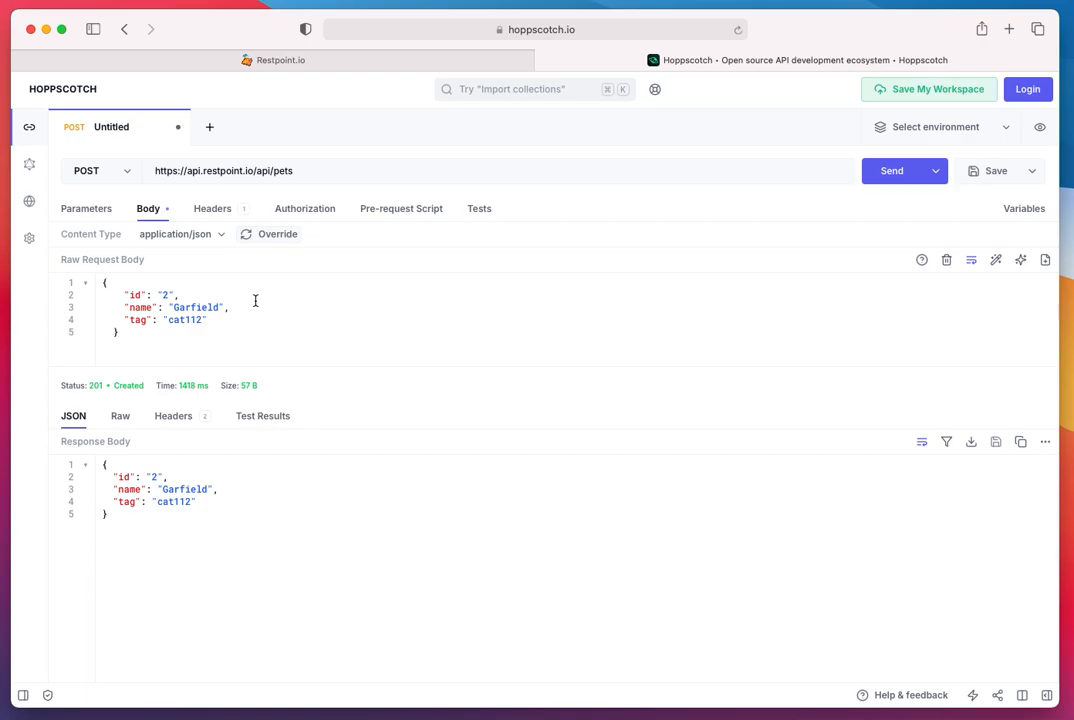
- Return to Restpoint and open the beta-2 API Info URL, which carries the version API key, in a new browser tab
left_click(381, 64)
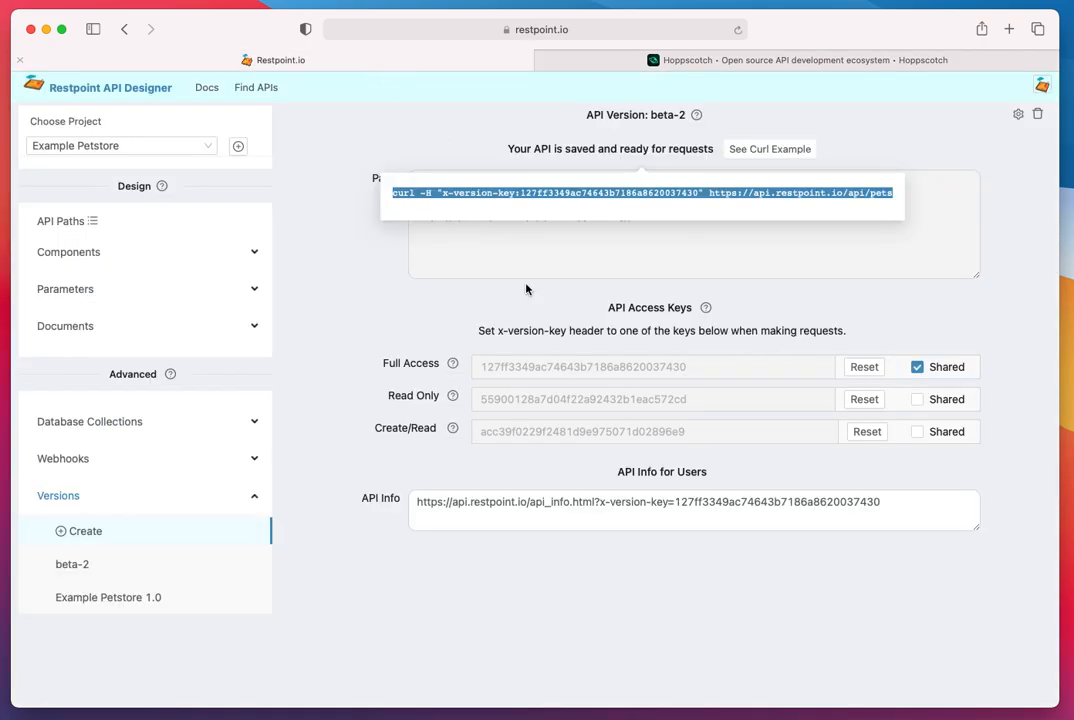
left_click(491, 240)
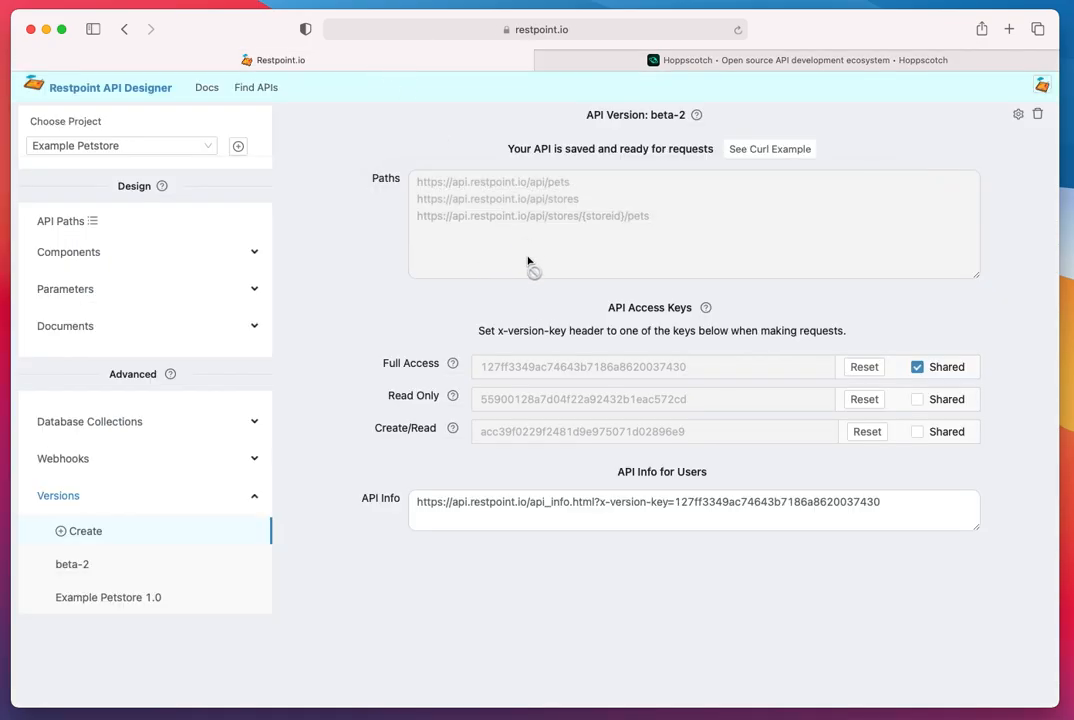
left_click(537, 503)
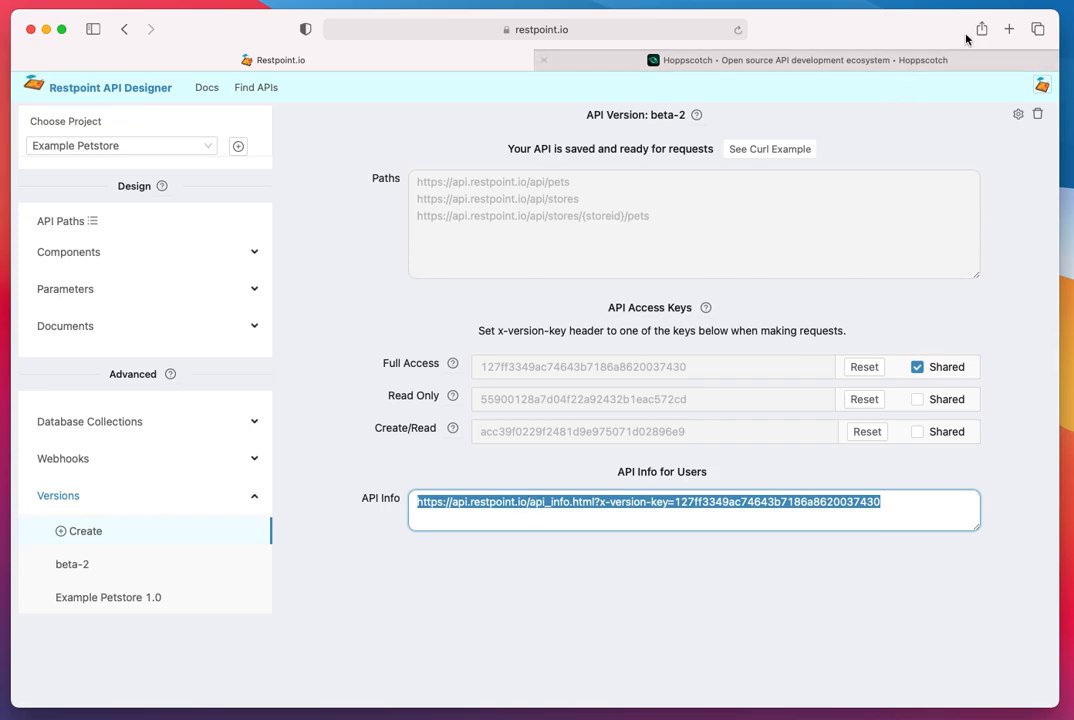
key("super+t")
key("super+v")
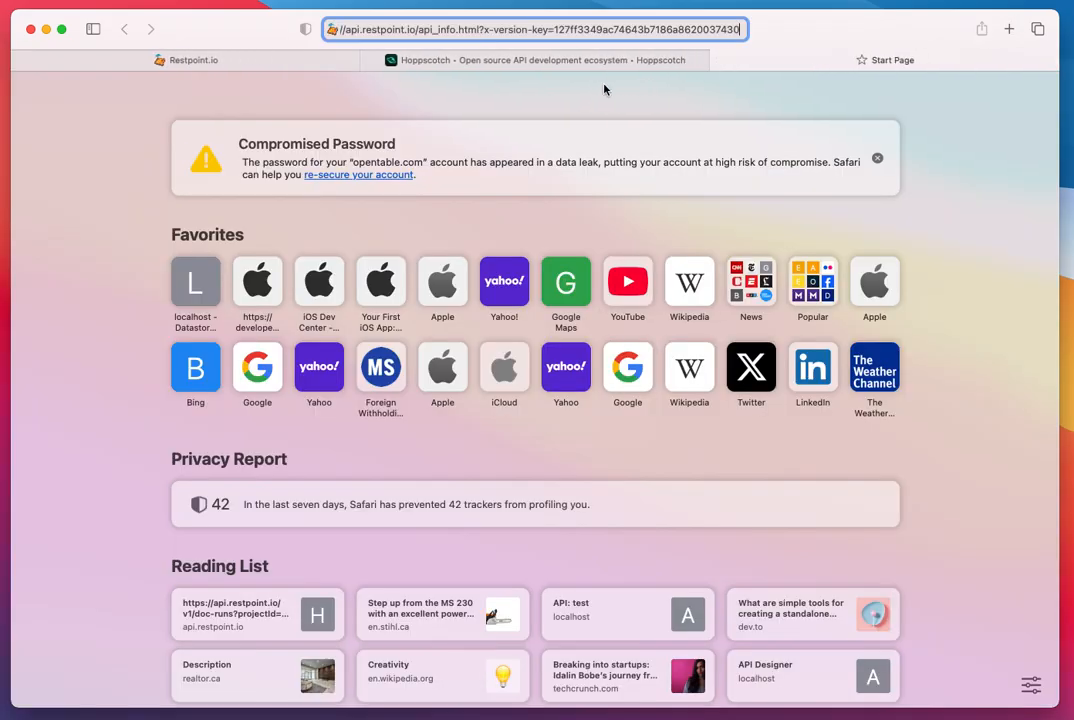
key("Return")
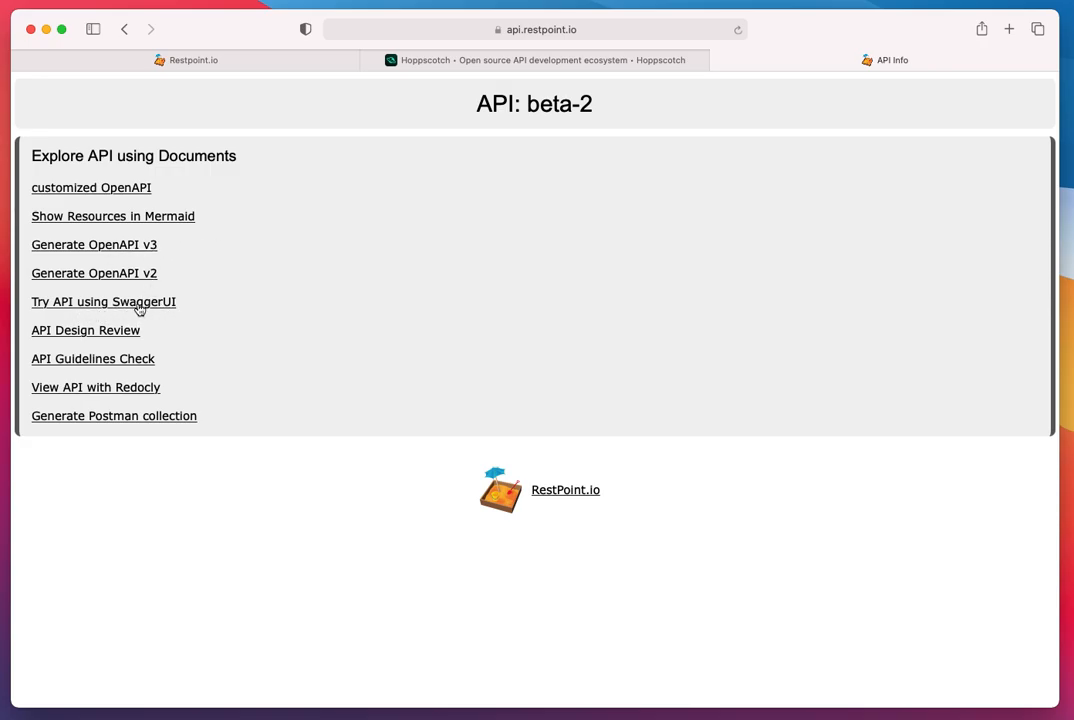
- View the beta-2 API documentation with Redocly and look through the pets and stores operations
left_click(103, 391)
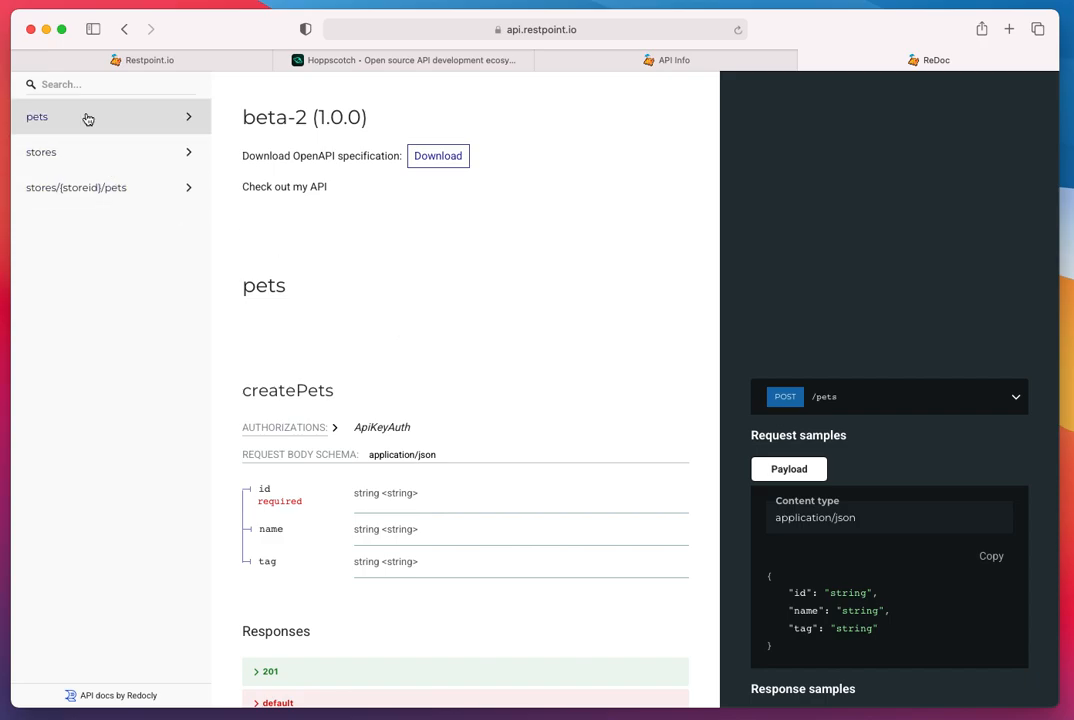
left_click(84, 115)
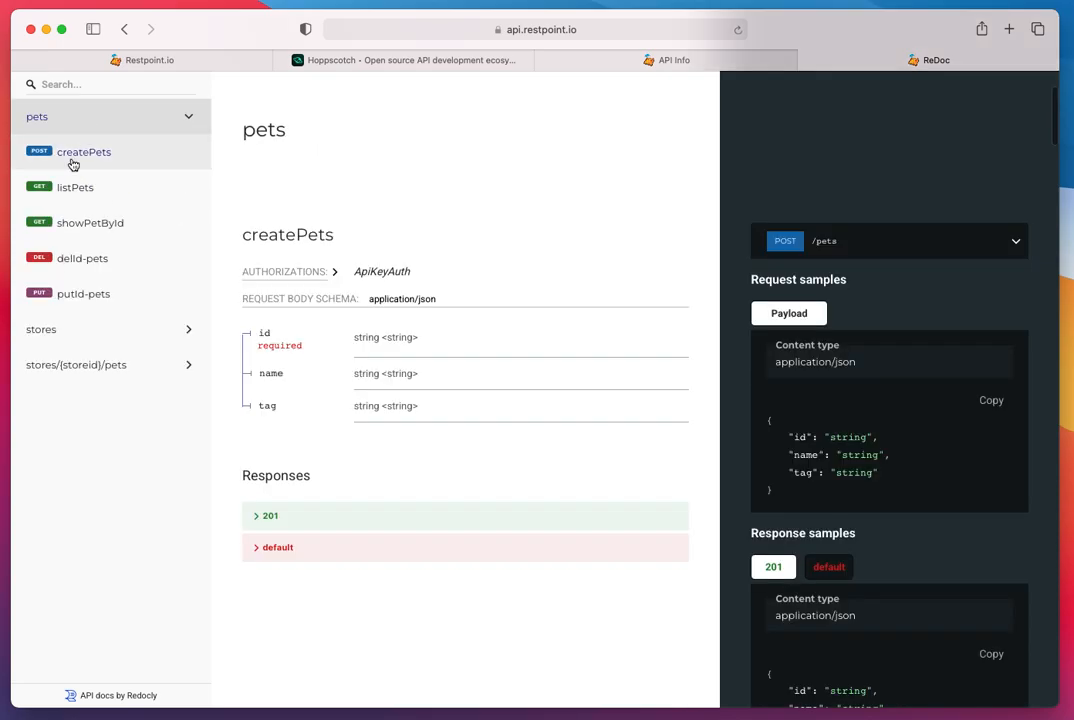
left_click(89, 331)
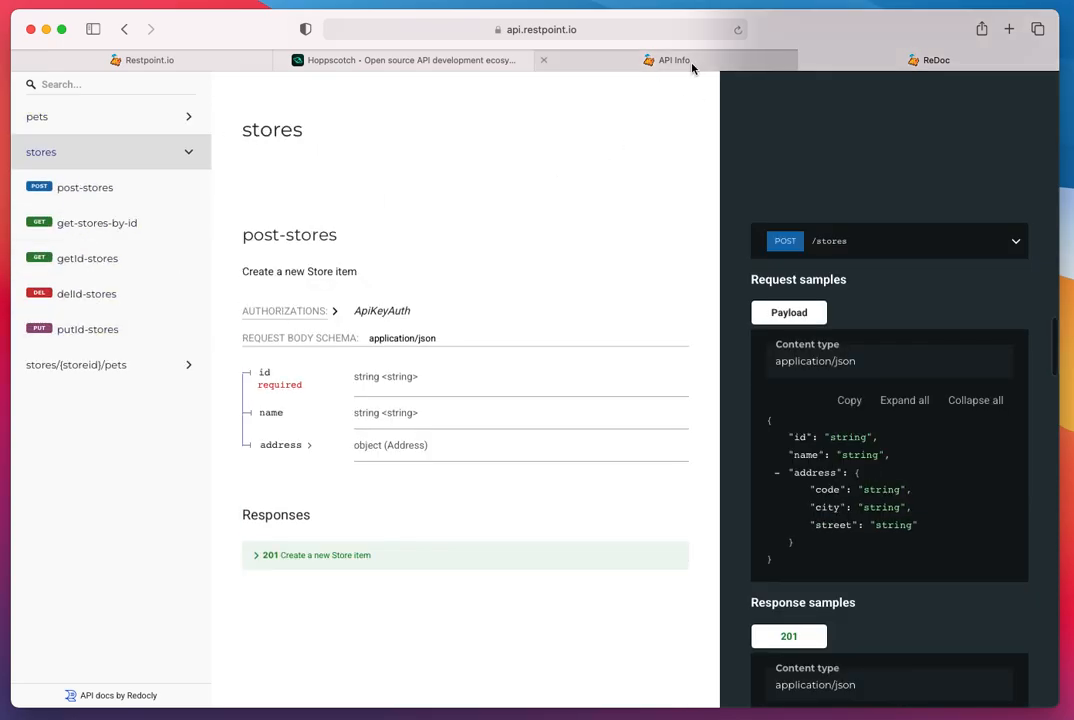
- Close the ReDoc and API Info pages and return to the beta-2 version in Restpoint
left_click(807, 61)
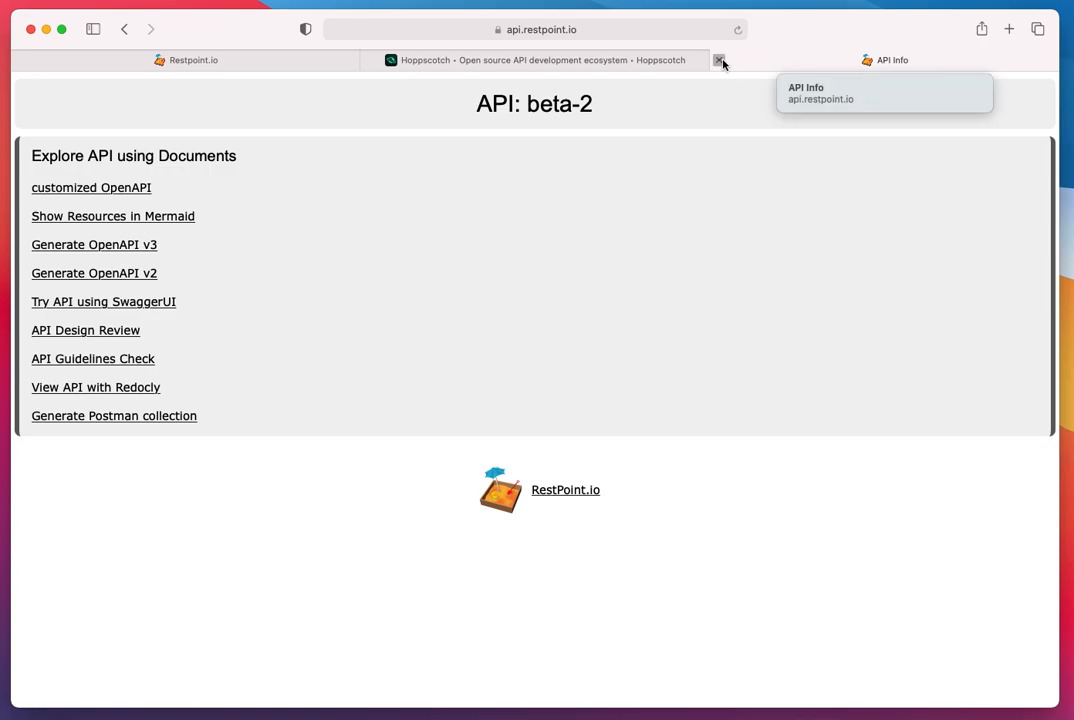
left_click(719, 61)
left_click(350, 62)
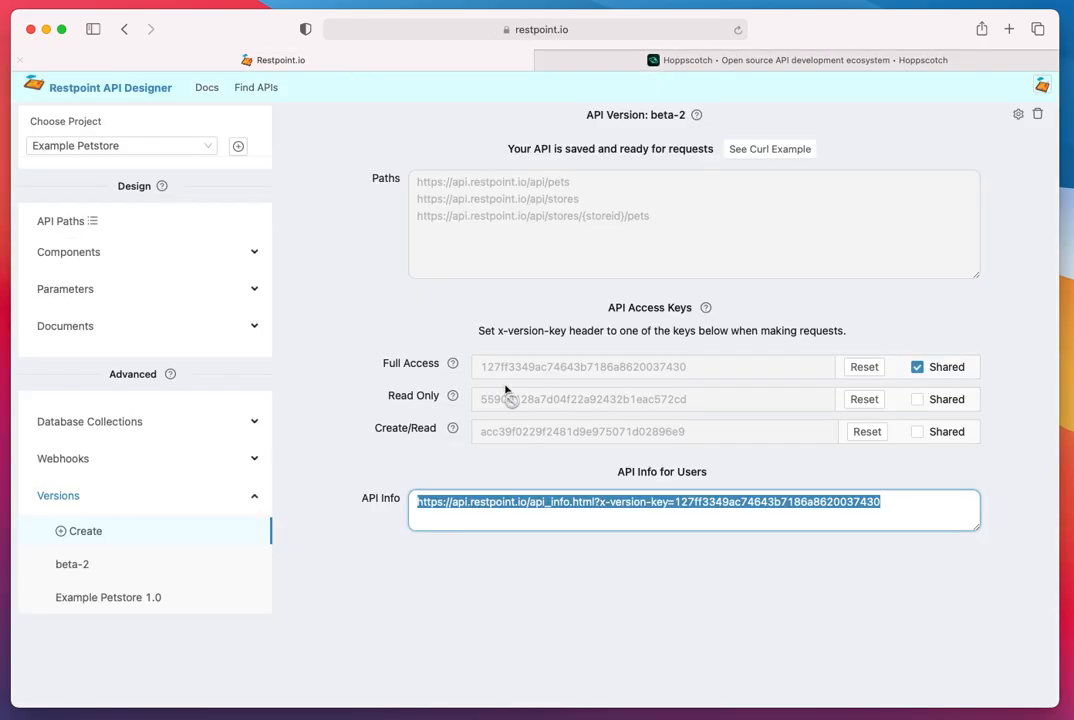
- Examine the Full Access, Read Only and Create/Read keys of beta-2 and how the curl example uses a key
left_click(550, 404)
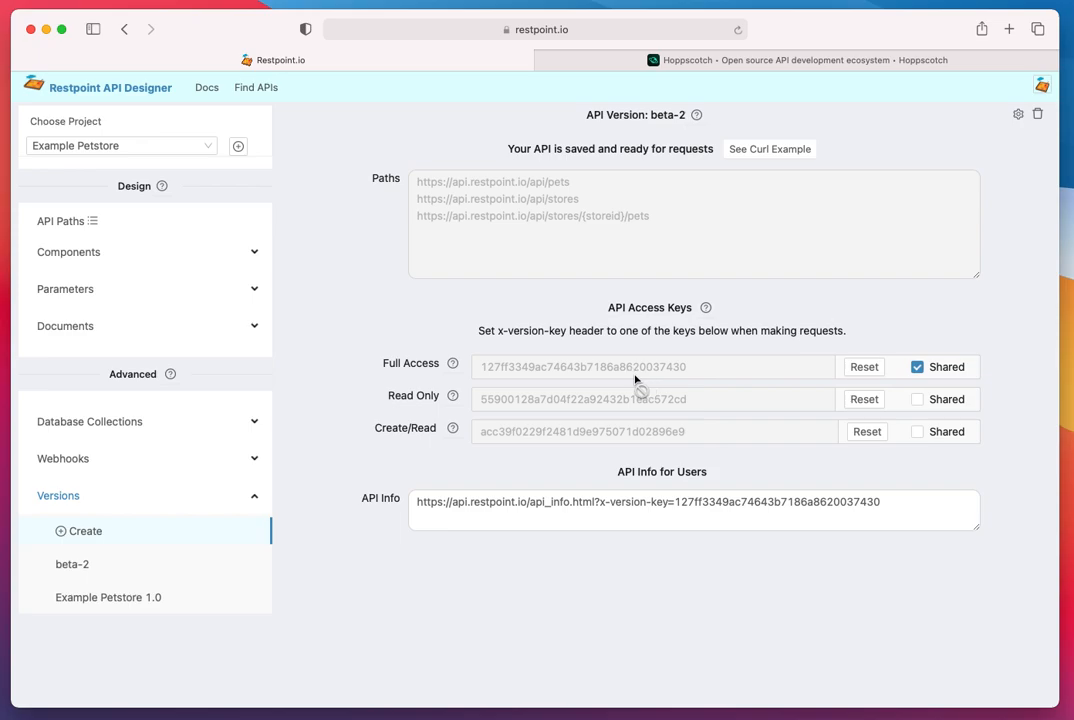
double_click(549, 372)
left_click(758, 151)
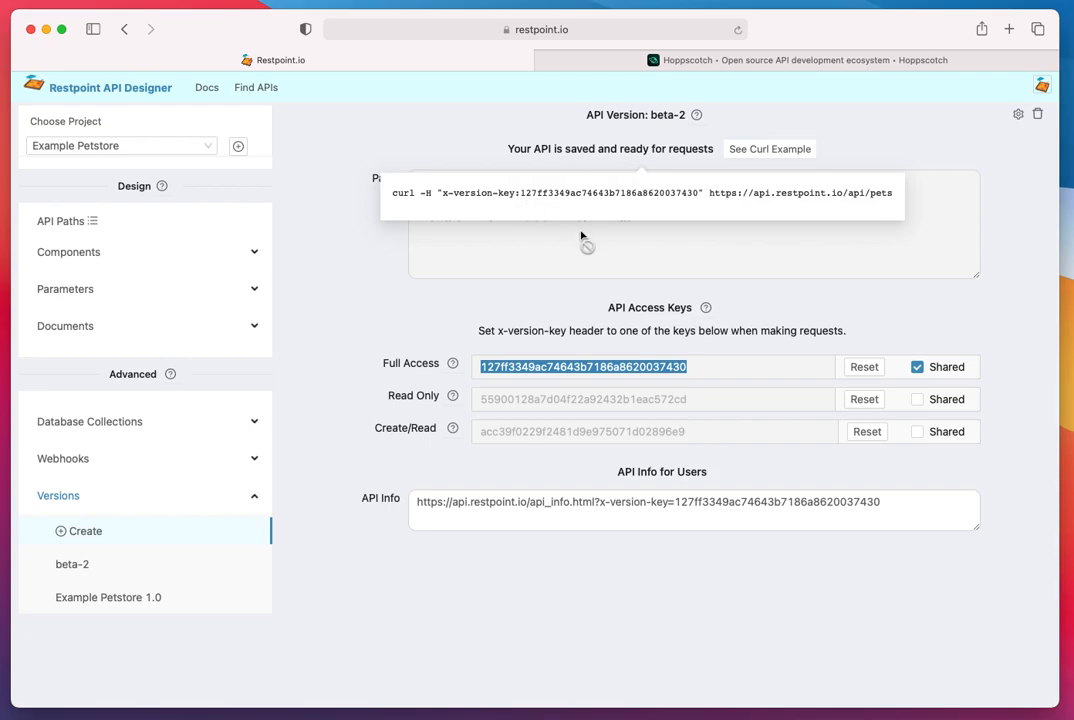
left_click(543, 399)
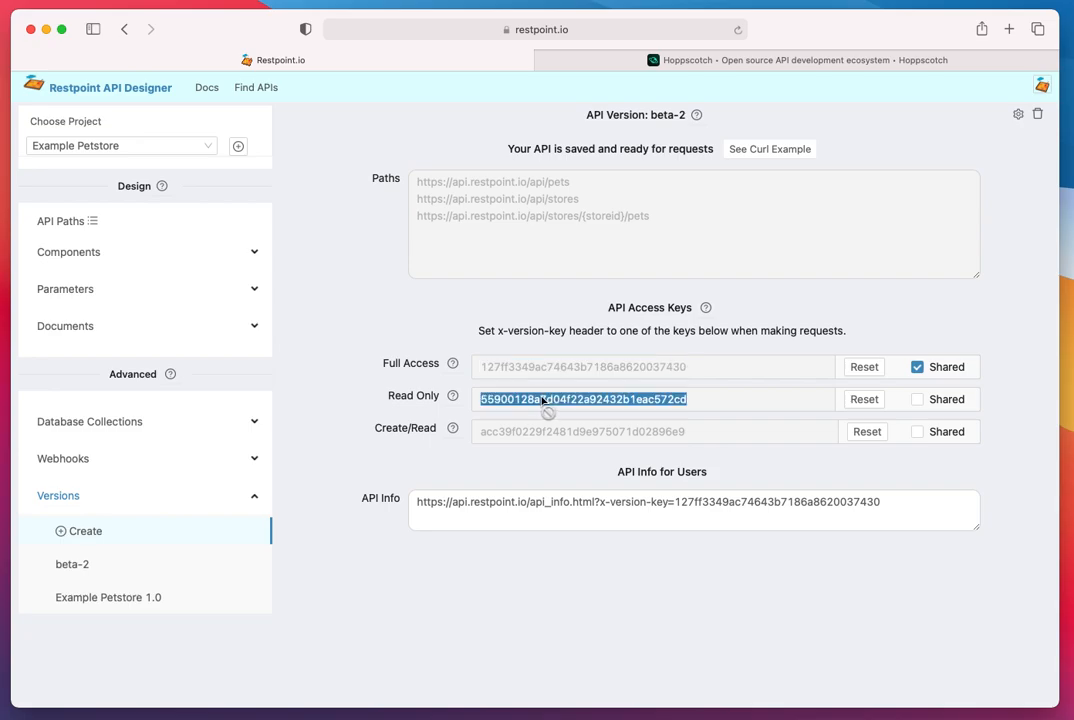
left_click(558, 436)
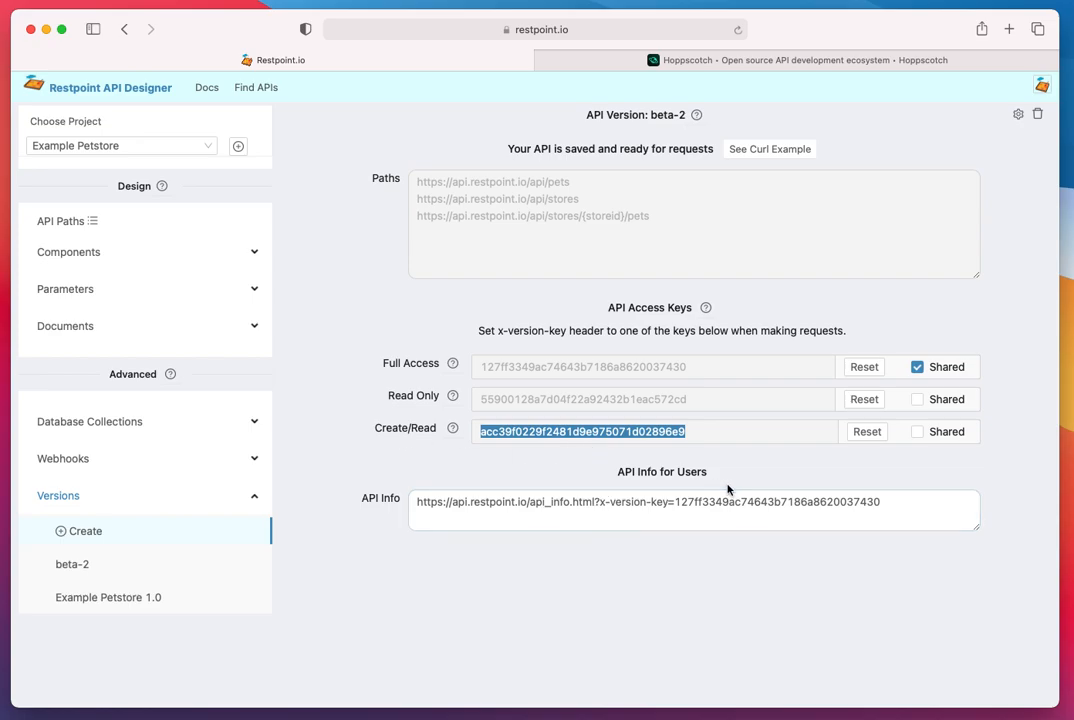
left_click(769, 474)
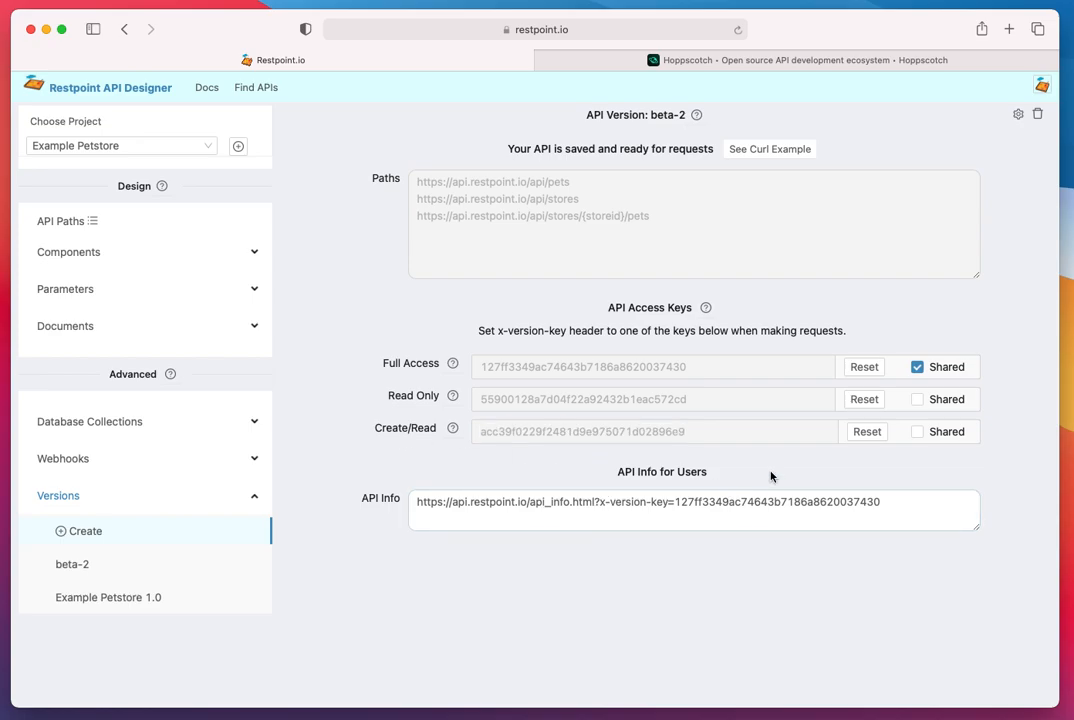
double_click(603, 370)
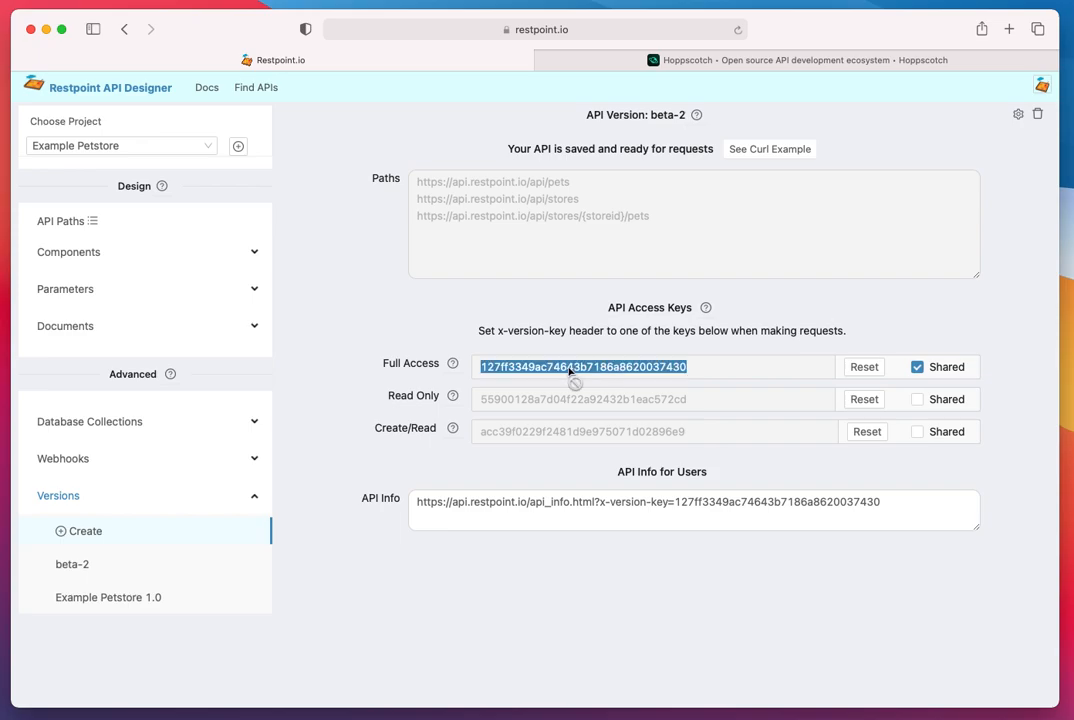
left_click(548, 404)
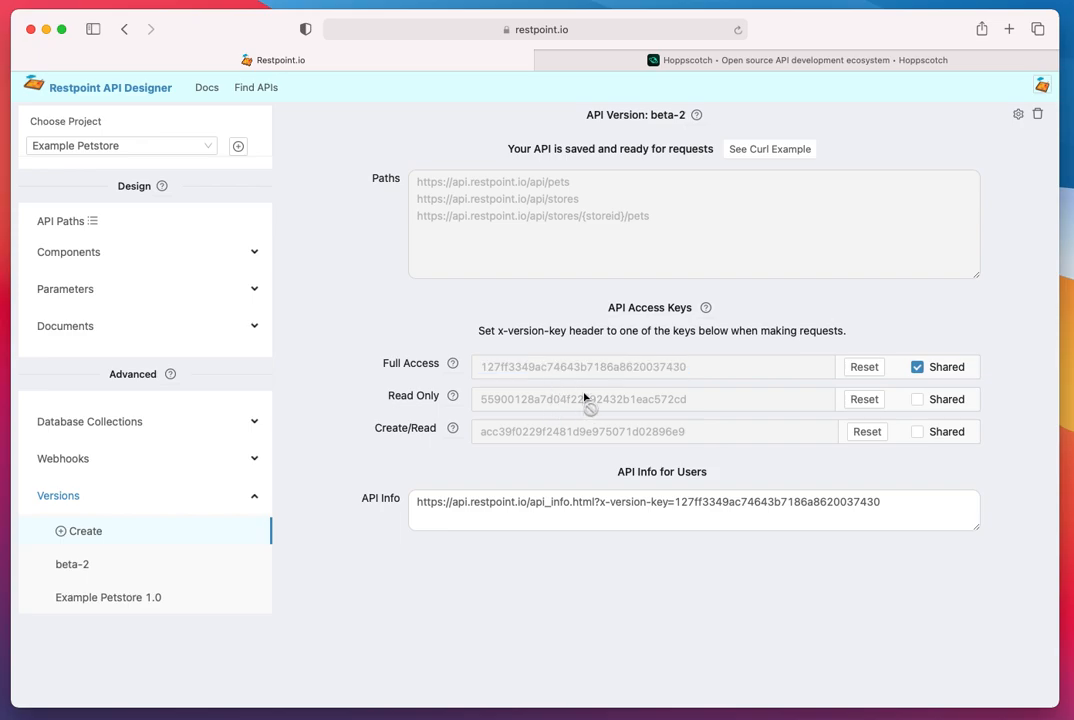
double_click(568, 370)
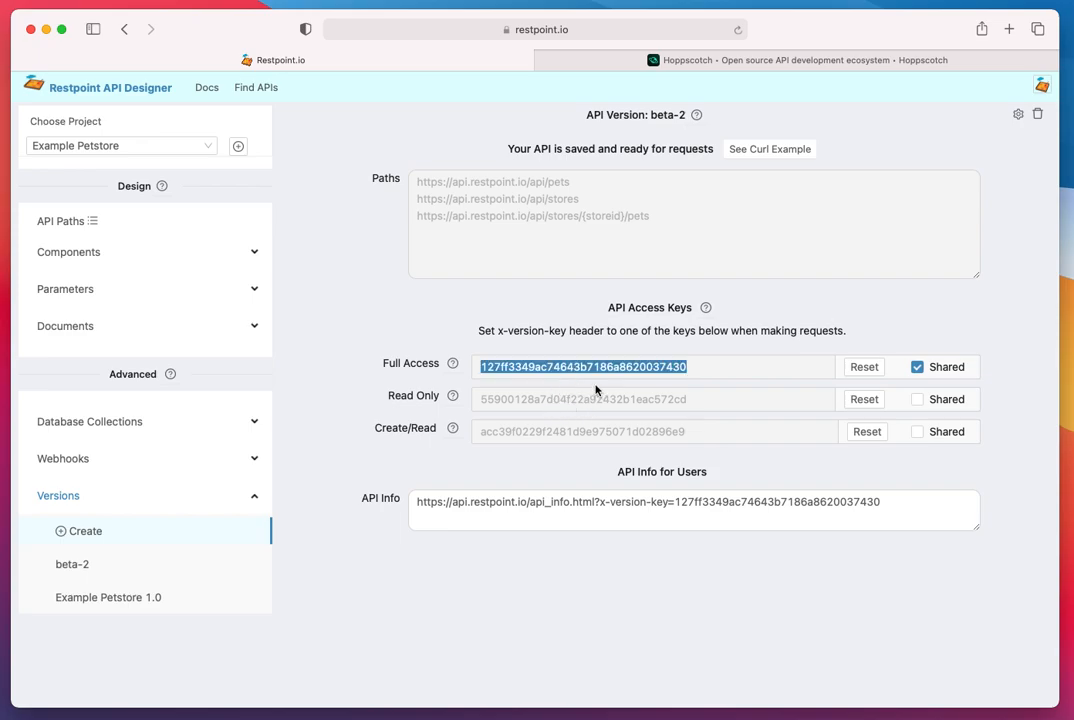
- Examine the Read Only and Create/Read access keys of the beta-2 version
left_click(552, 403)
double_click(658, 402)
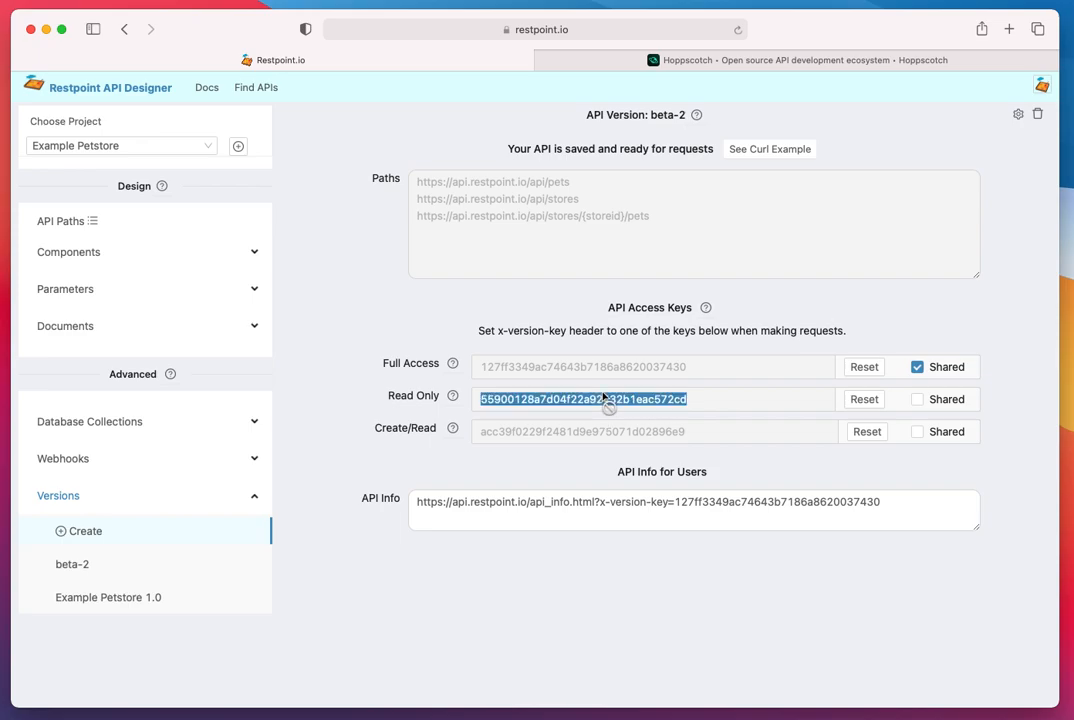
left_click(578, 435)
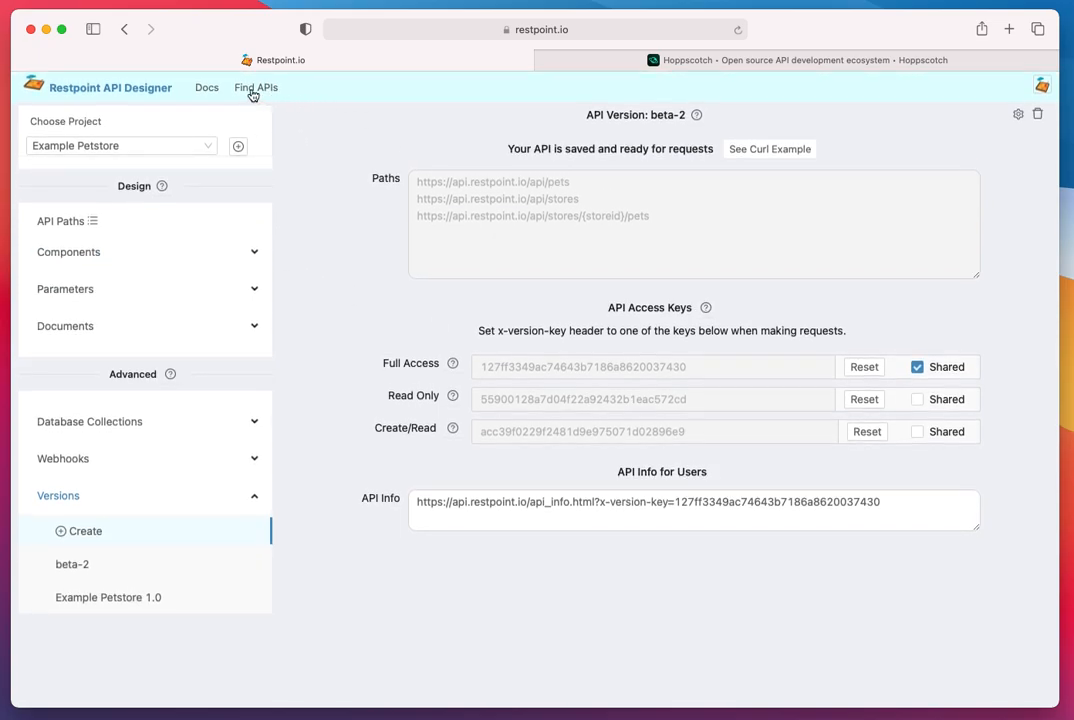
- Open a new browser tab and load the locally hosted Restpoint client page
left_click(1010, 30)
type("rest")
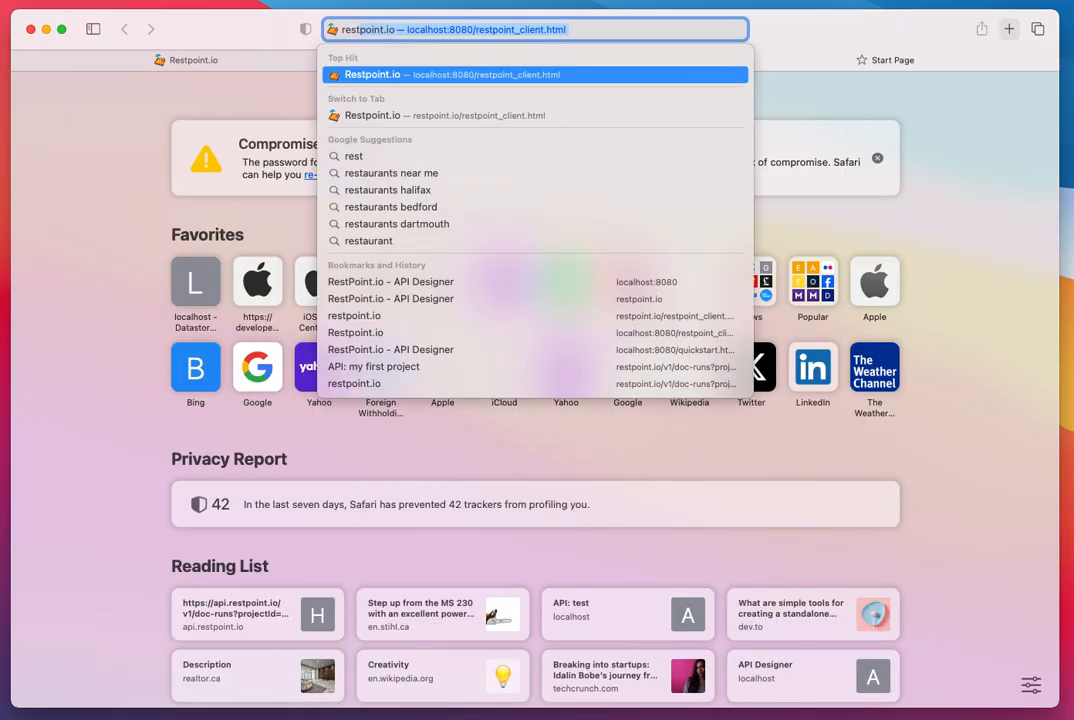
key("Return")
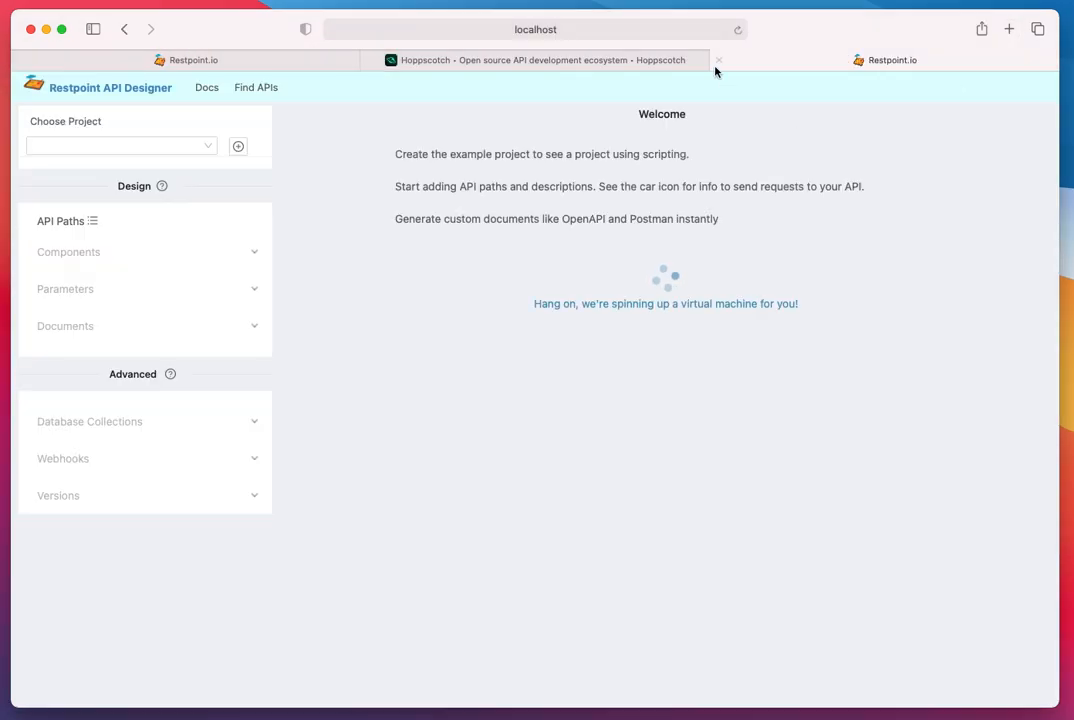
left_click(585, 31)
type("rest")
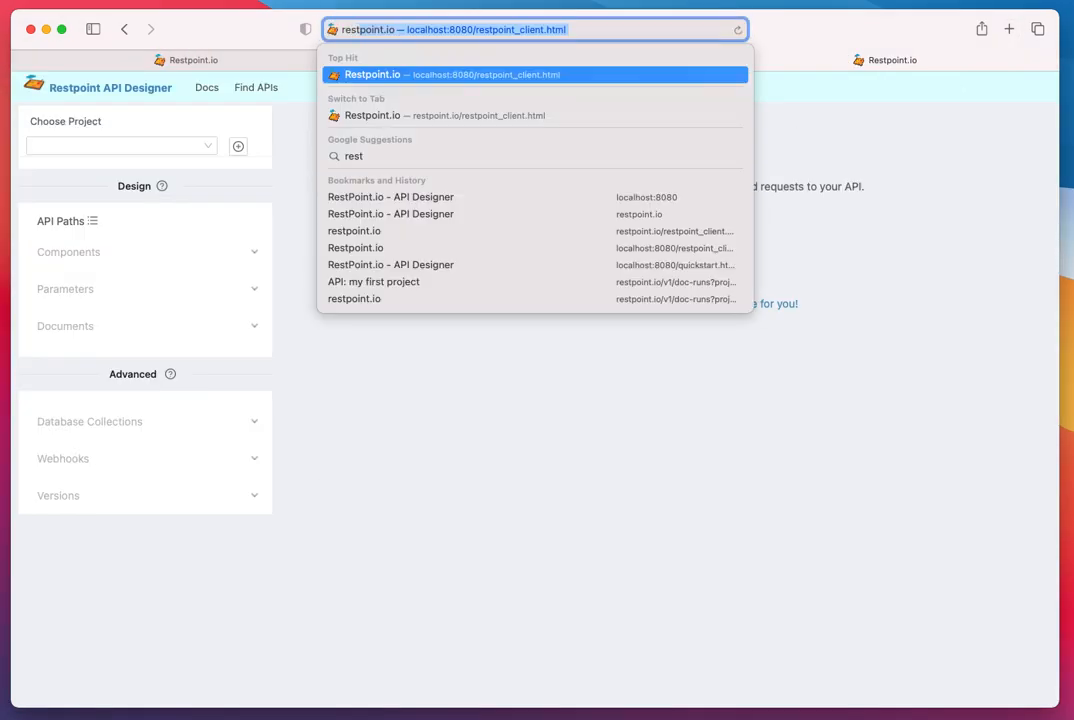
key("Return")
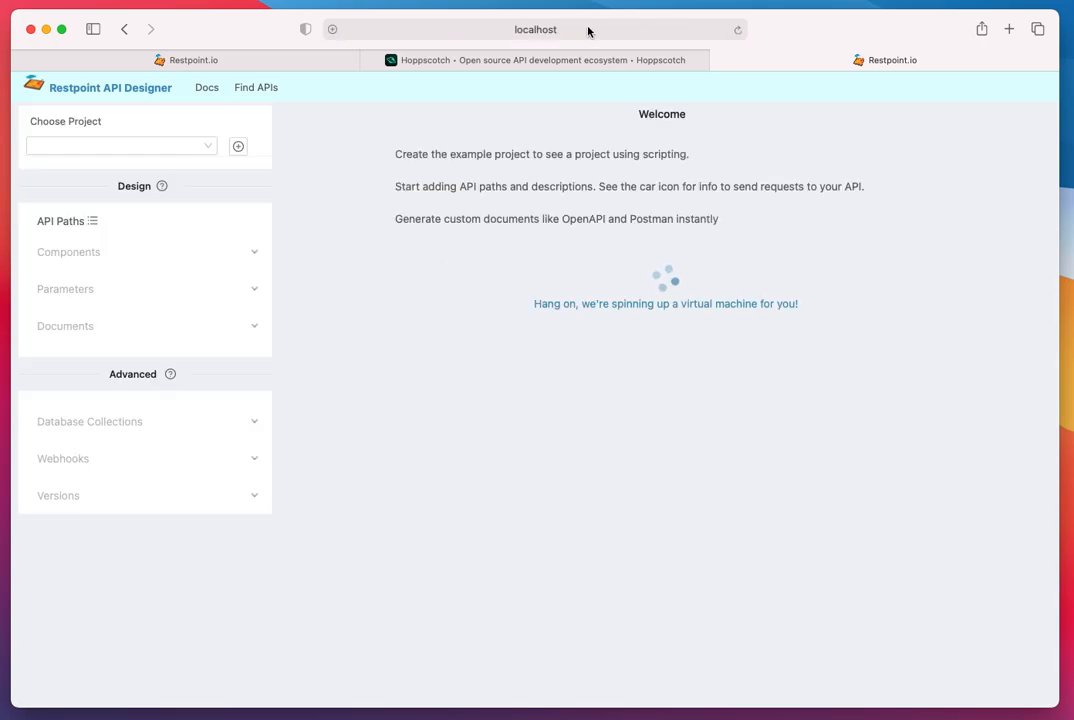
left_click(588, 31)
type("res")
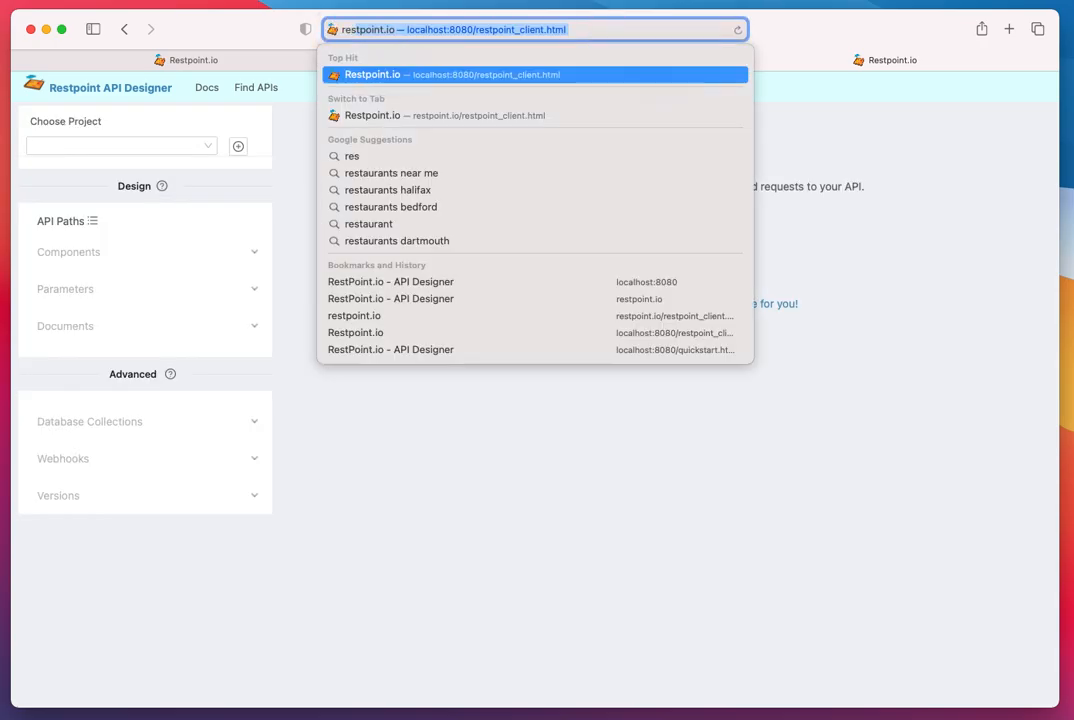
key("Return")
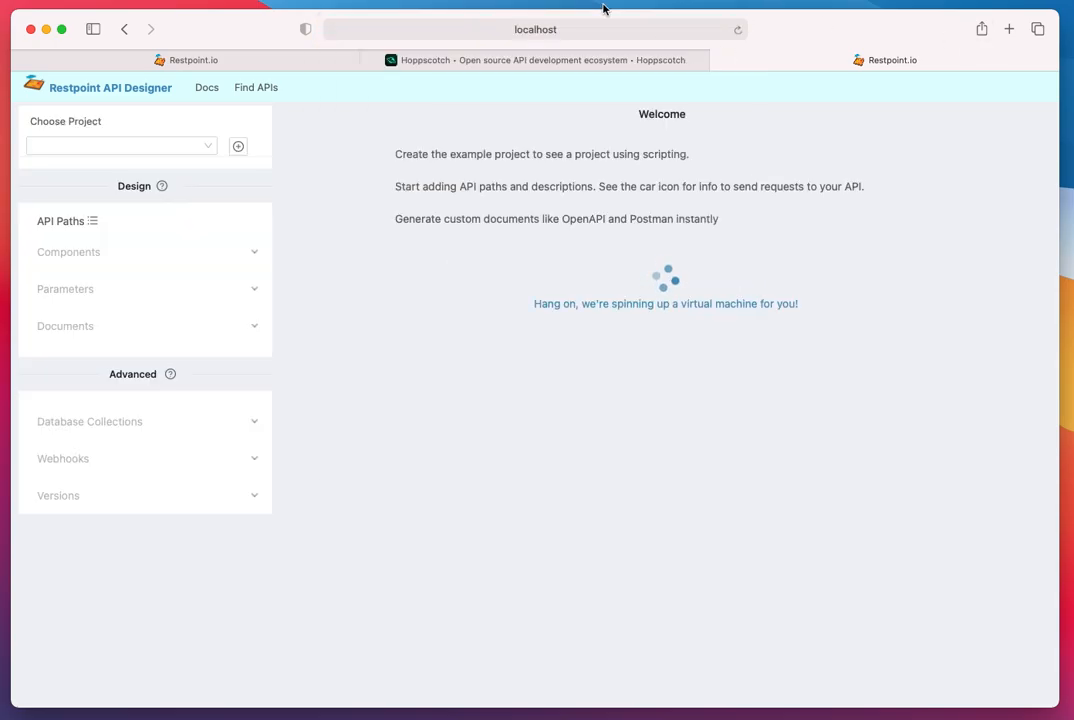
- Load the public restpoint.io home page in the new browser tab
left_click(568, 31)
type("re")
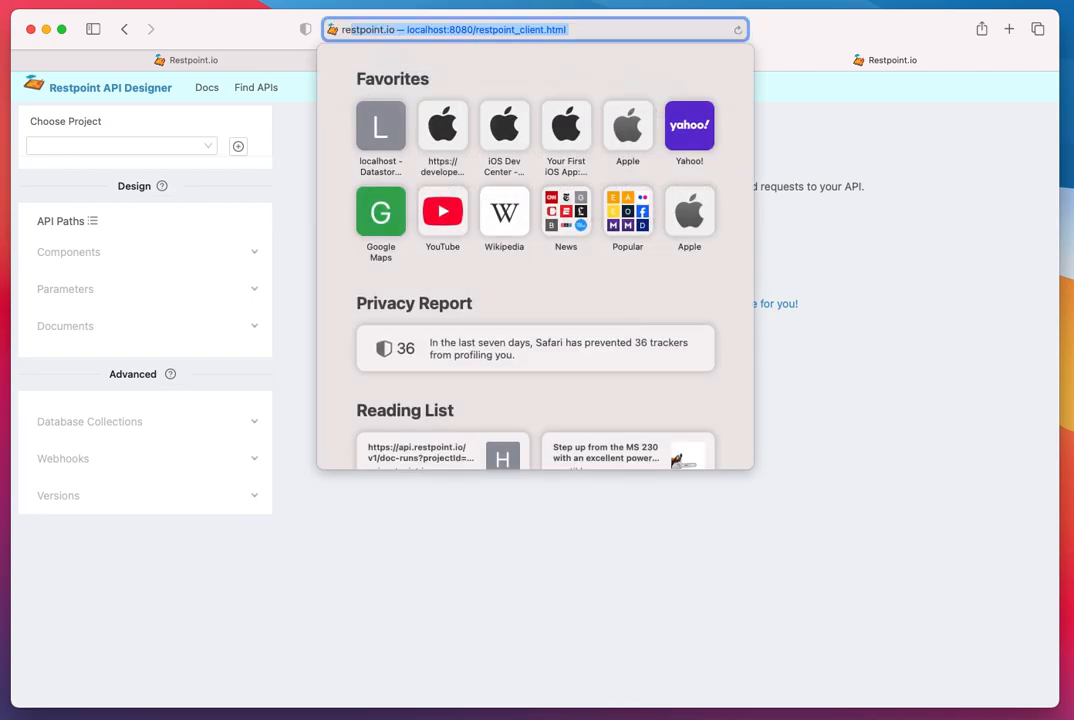
type("stpo")
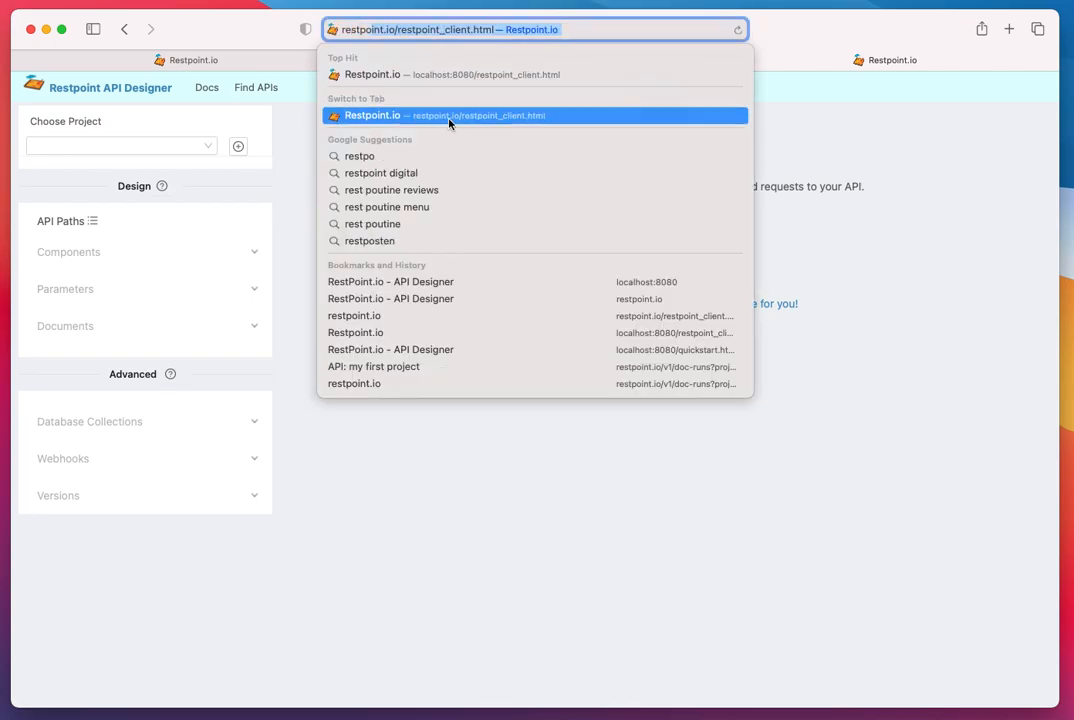
type("int.io")
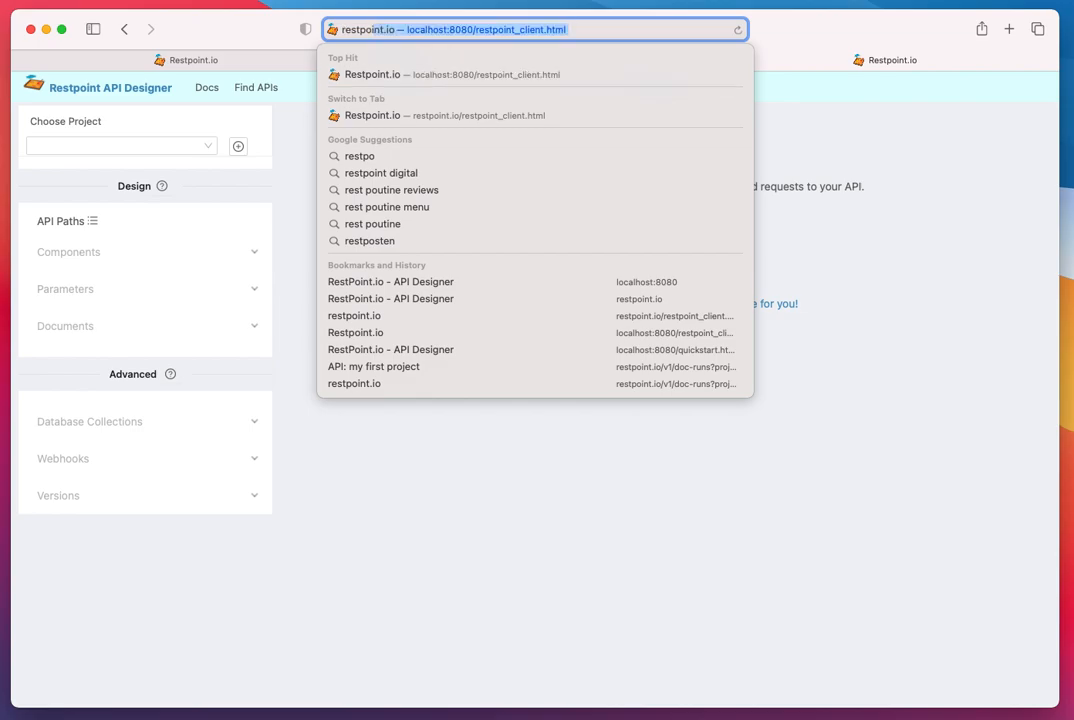
key("Return")
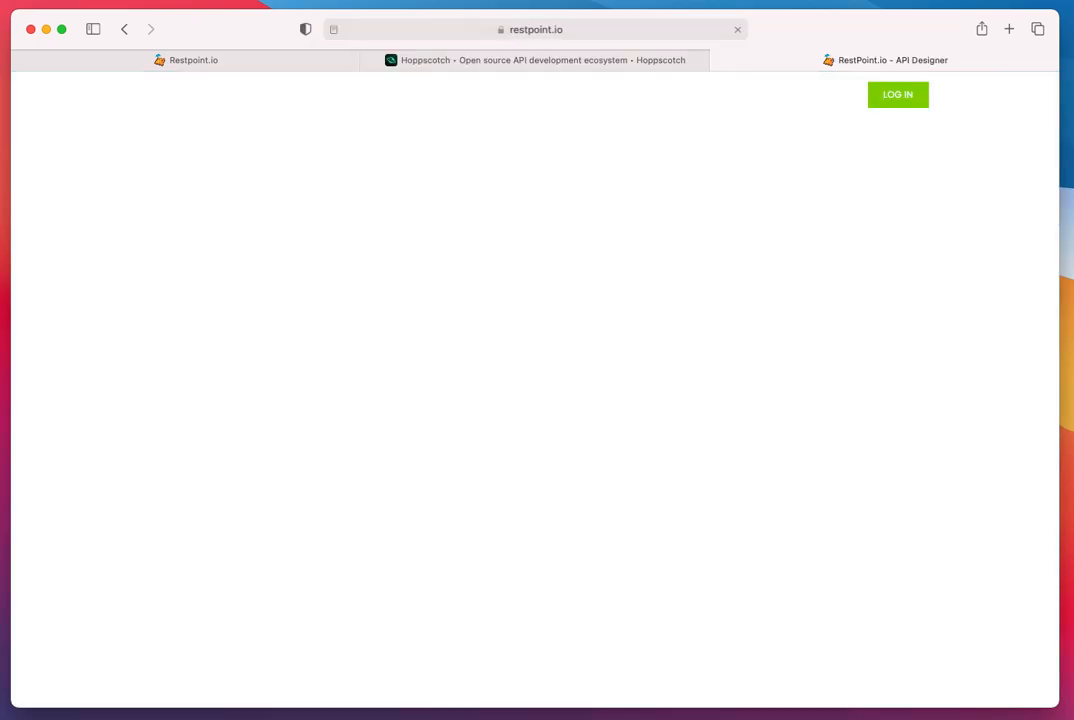
- Go to the Find Shared API's section and search for the APIs shared under the prefilled e-mail address
mouse_move(829, 101)
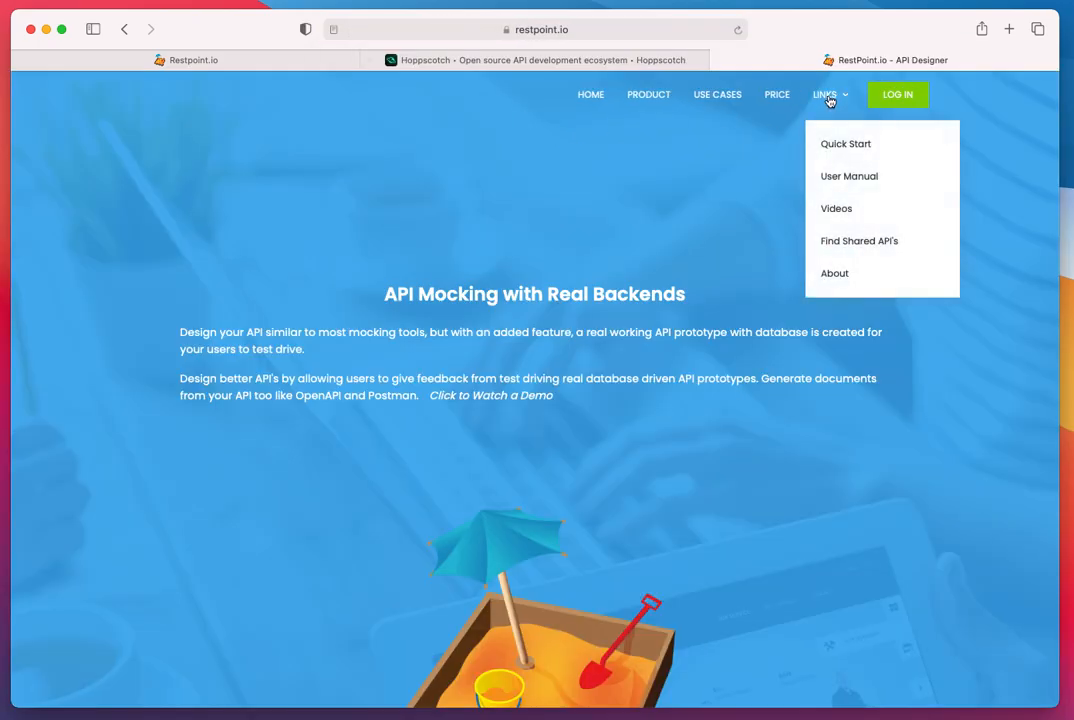
left_click(844, 242)
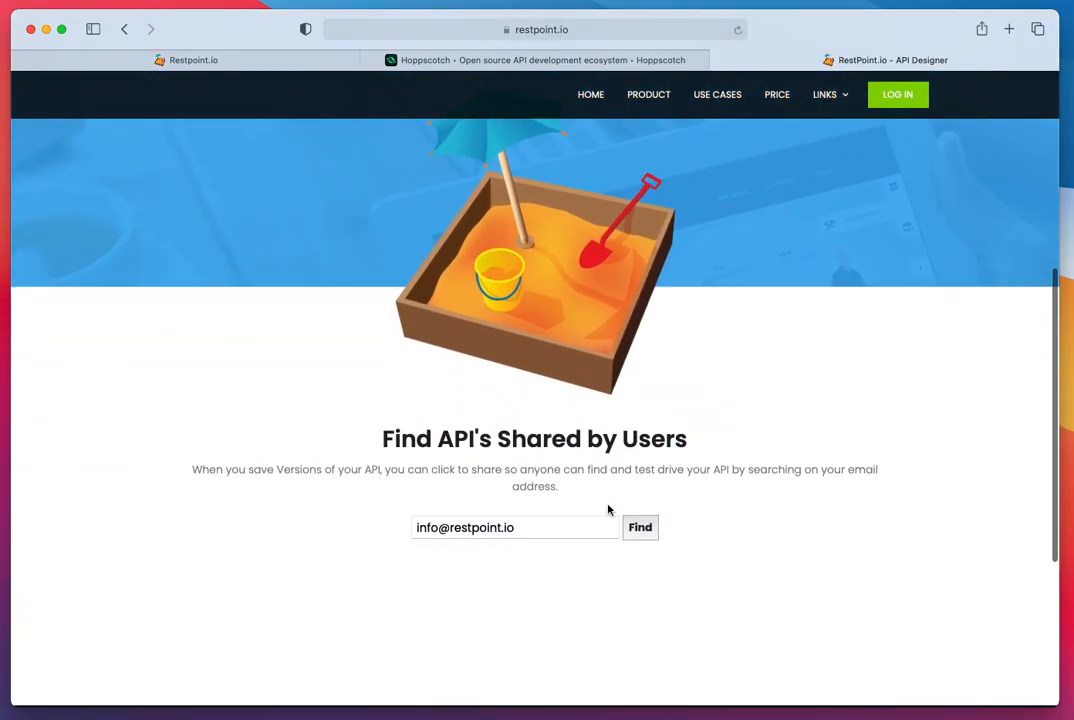
left_click(547, 522)
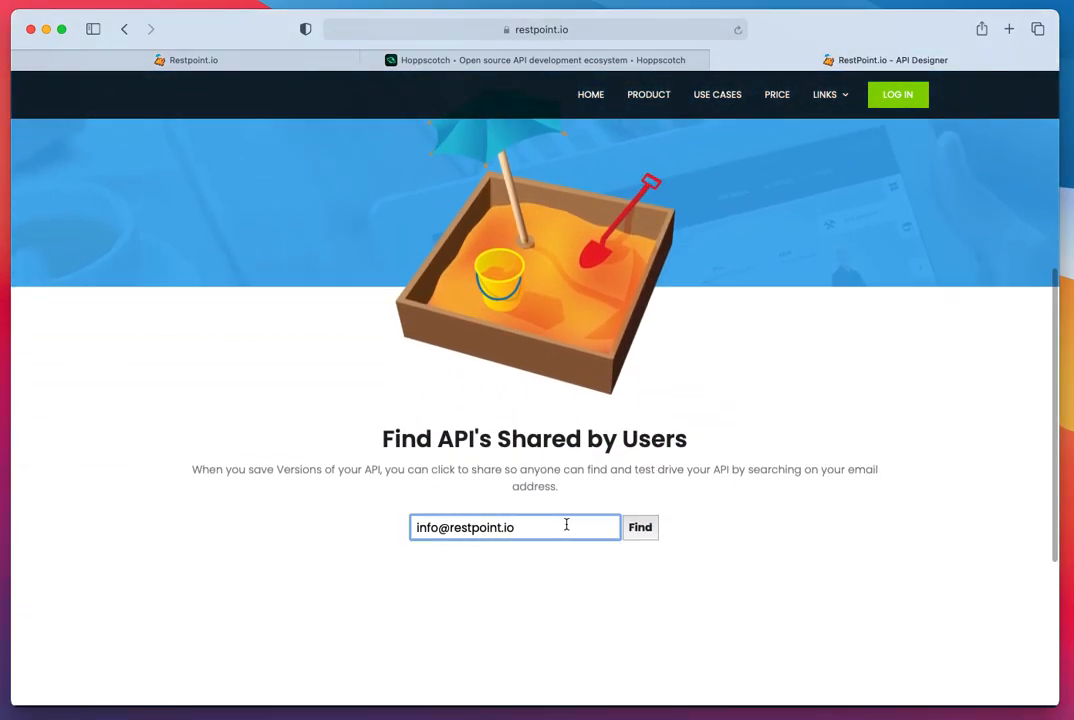
left_click(639, 530)
scroll(733, 396, "down", 3)
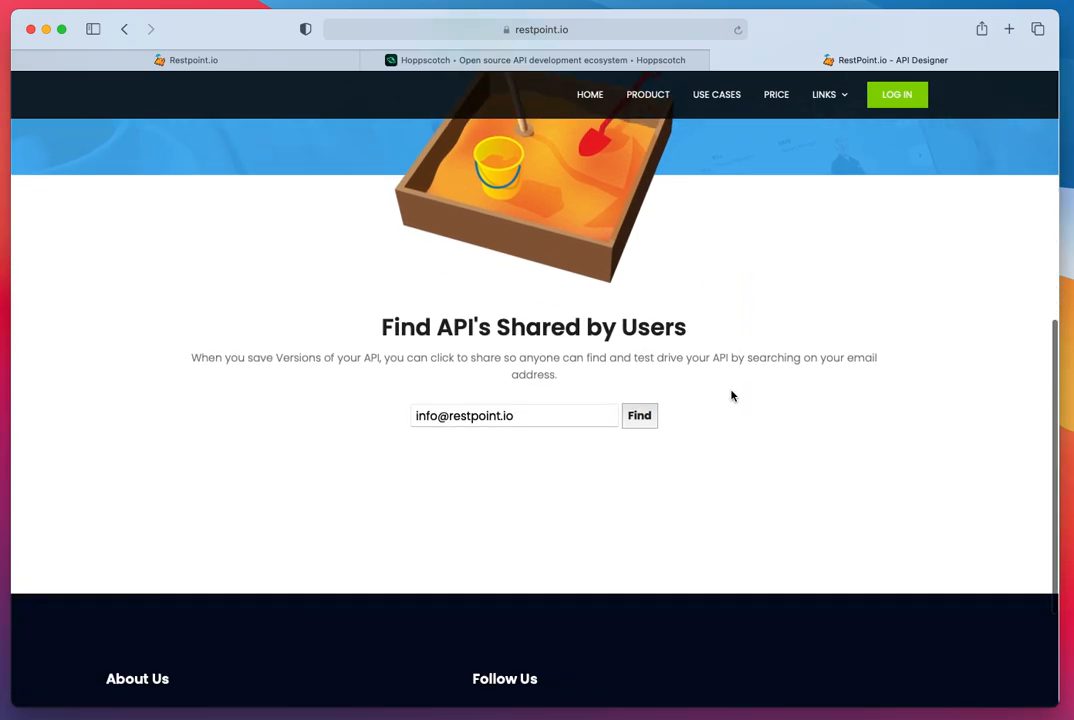
scroll(240, 440, "up", 2)
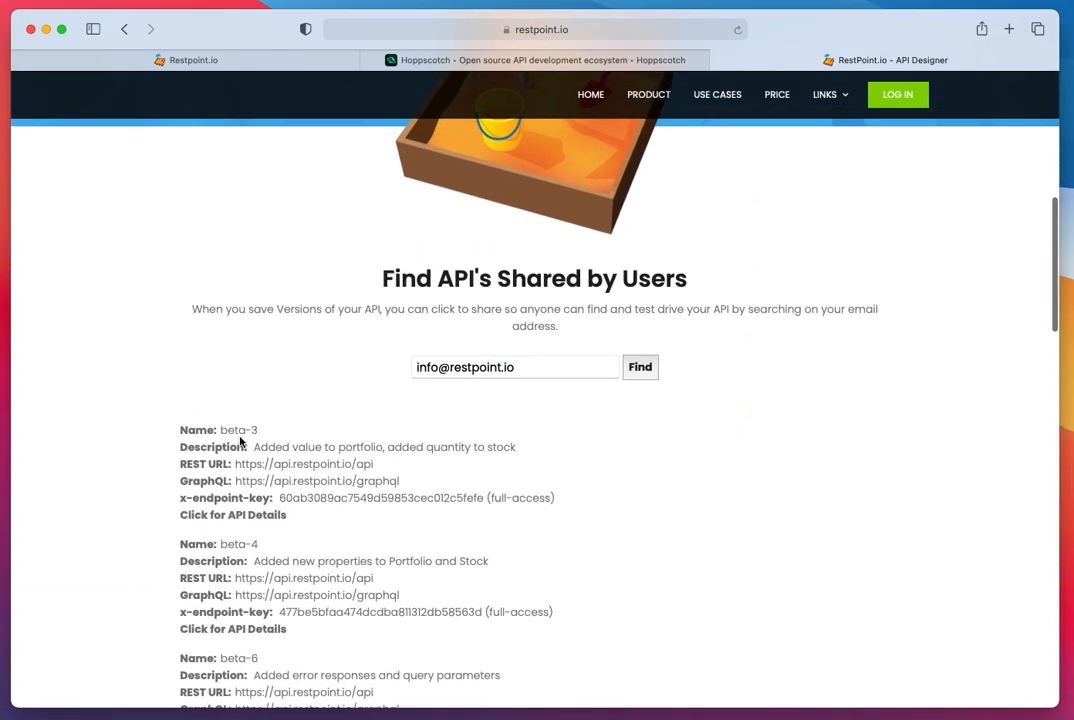
- Check the shared Full Access key of beta-2 in the API Designer, and return to the list of shared APIs
left_click(240, 62)
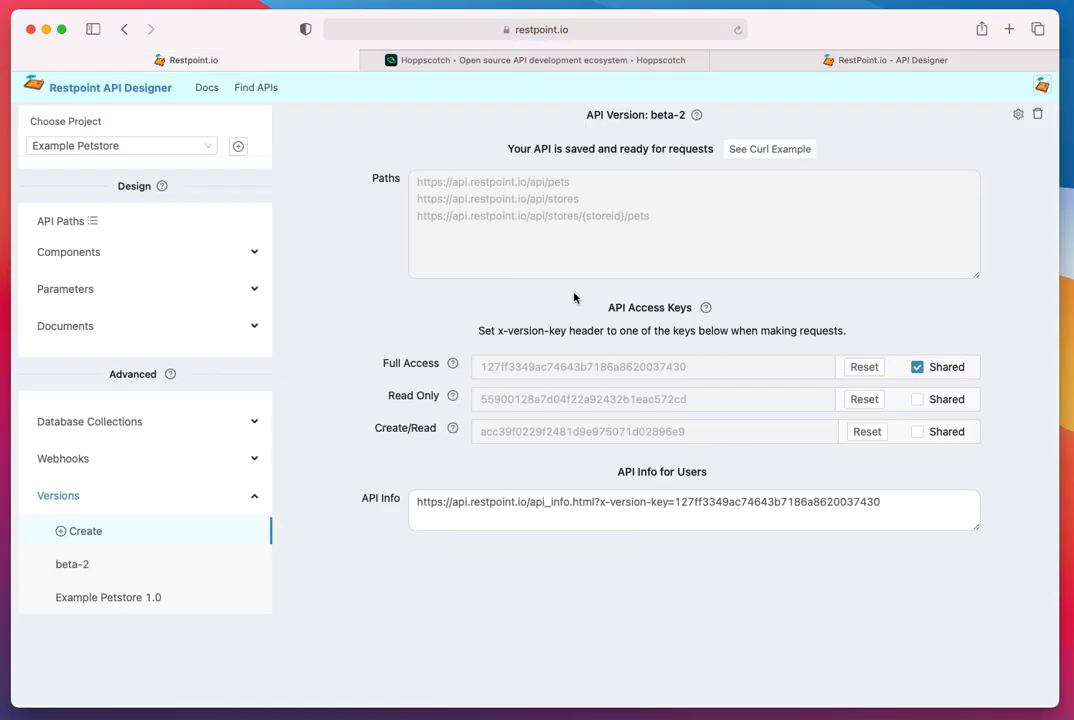
double_click(534, 374)
left_click(903, 62)
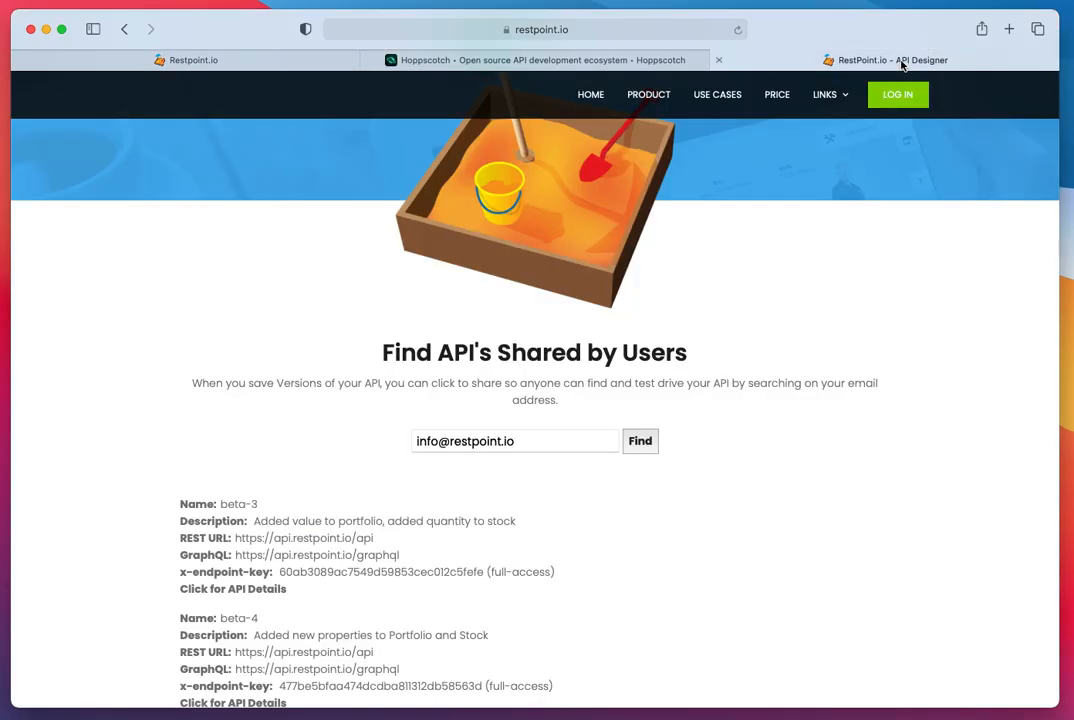
scroll(422, 532, "down", 2)
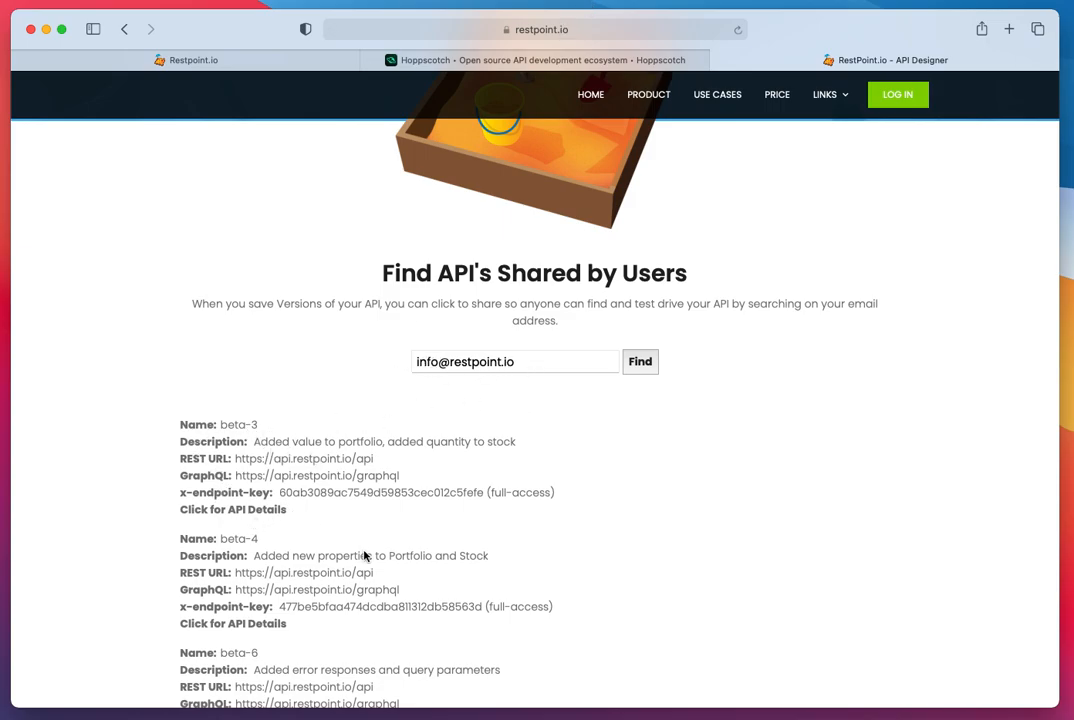
- Rename the beta-2 version to "Hey try this pets API" in the API Designer and save its settings
left_click(255, 60)
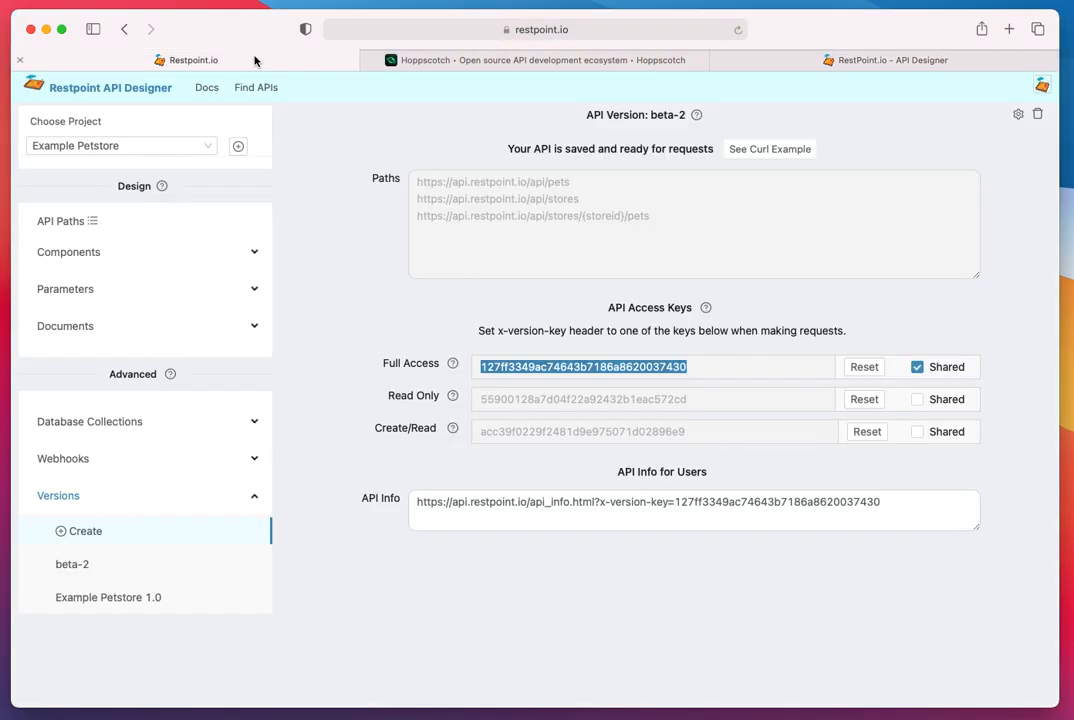
left_click(1018, 115)
triple_click(863, 161)
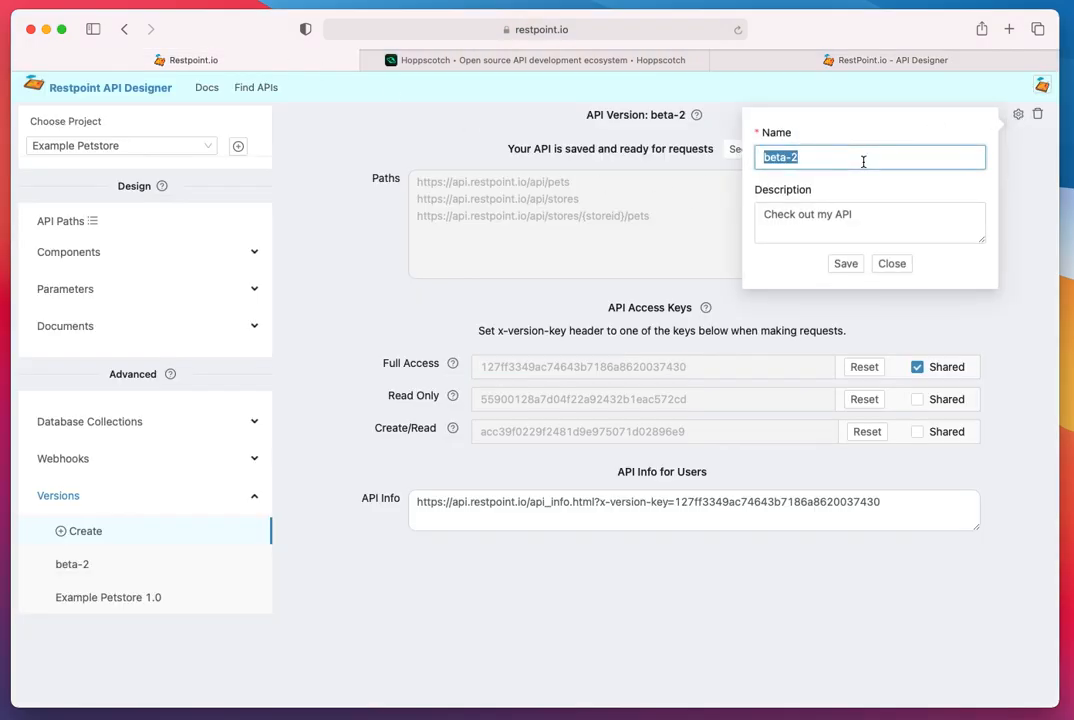
type("Hey try this pets API")
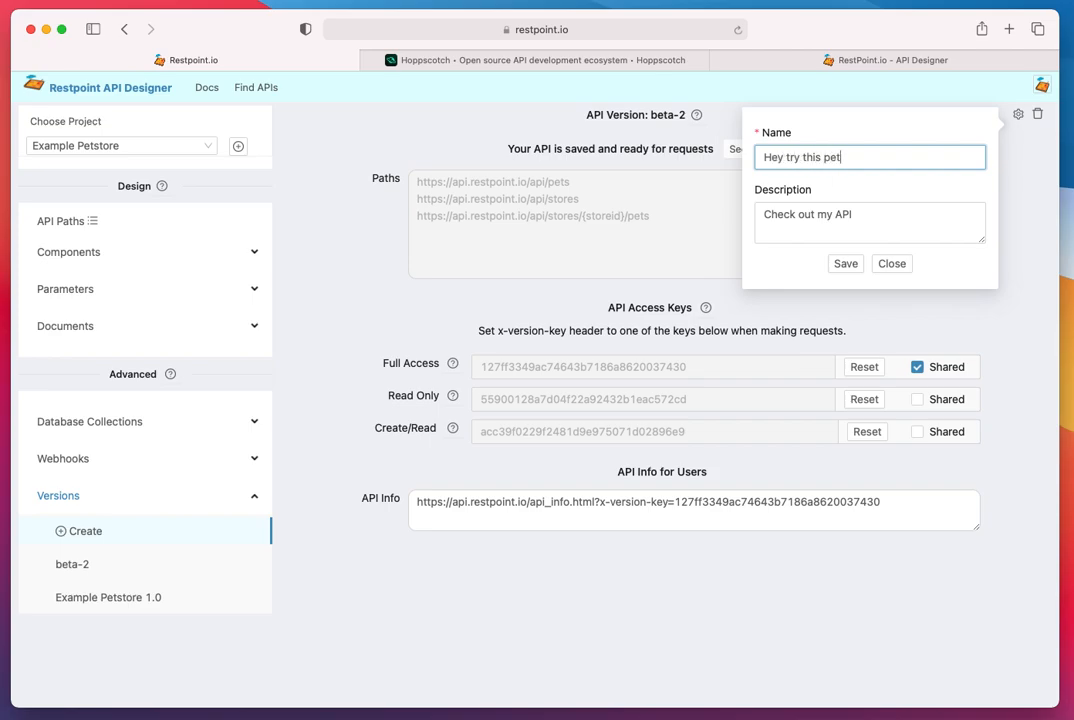
left_click(846, 264)
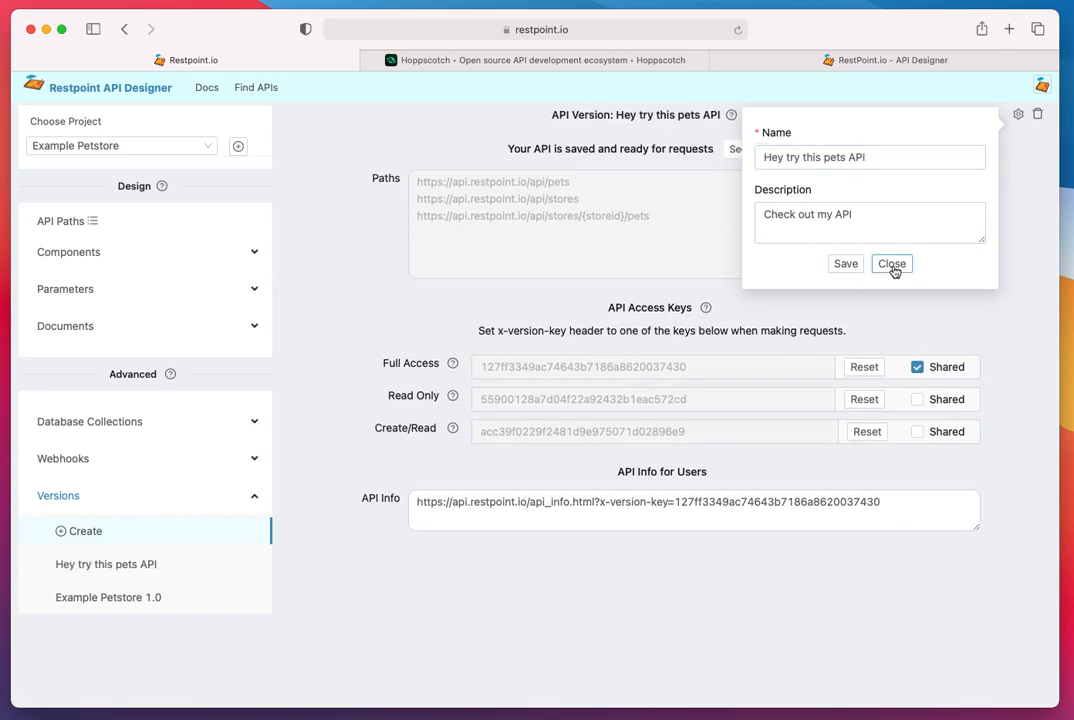
left_click(892, 264)
- Repeat the shared API search on the restpoint.io home page and locate the "Hey try this pets API" entry
left_click(878, 64)
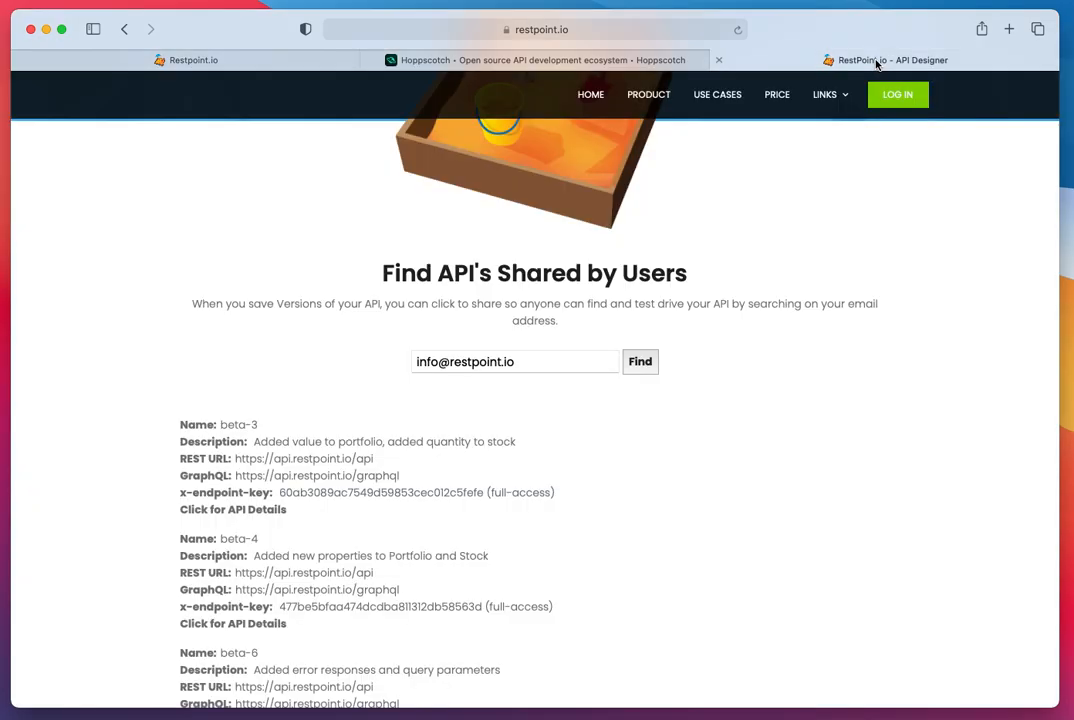
left_click(639, 363)
scroll(548, 495, "down", 10)
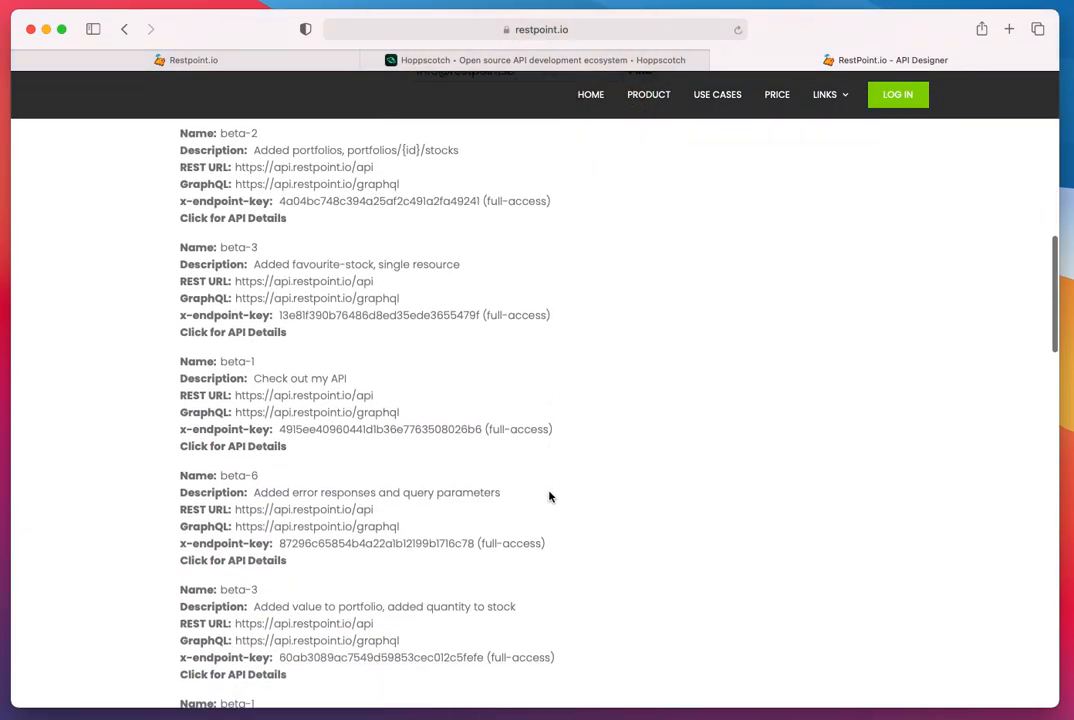
scroll(548, 495, "down", 10)
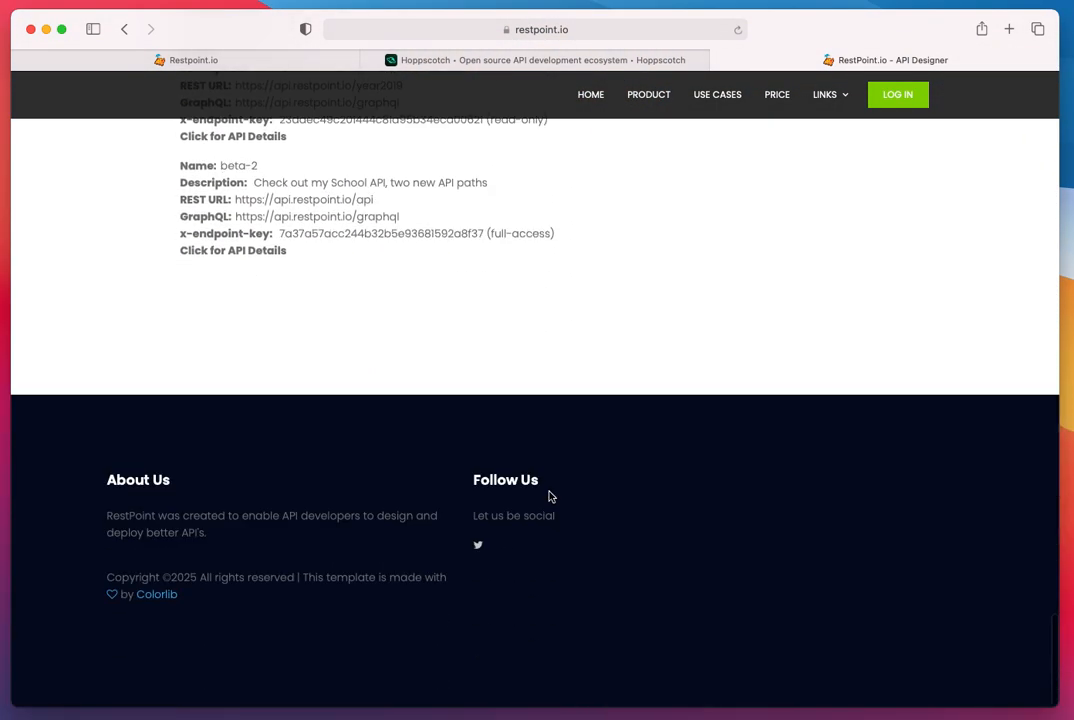
scroll(548, 496, "up", 8)
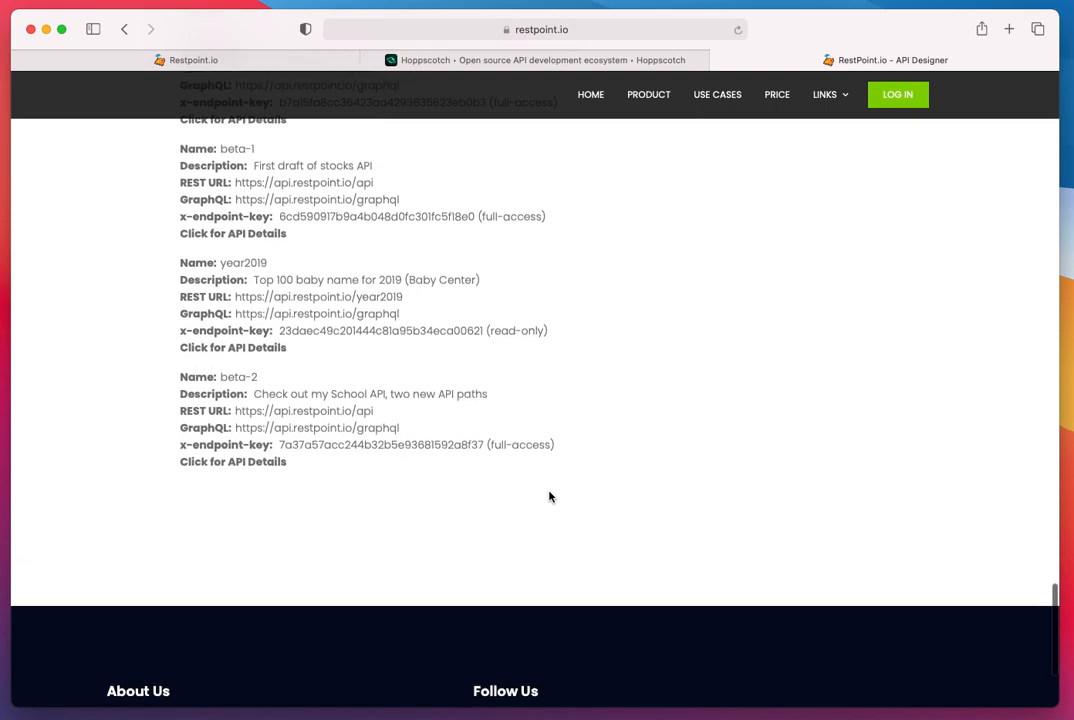
scroll(548, 496, "up", 8)
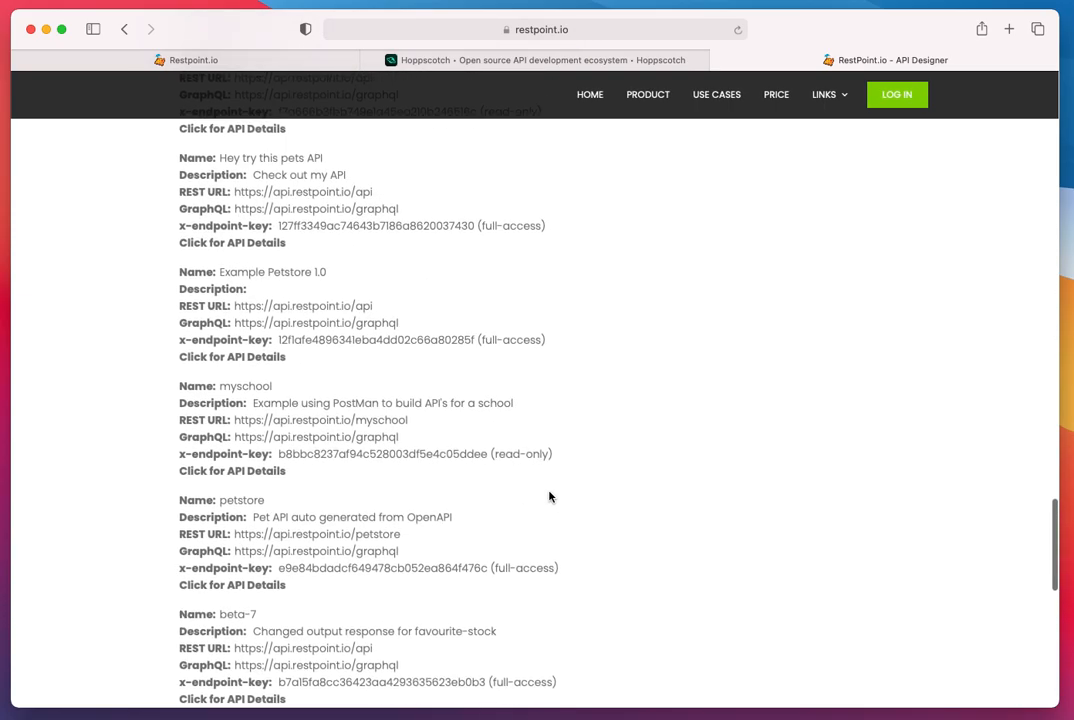
scroll(548, 495, "up", 2)
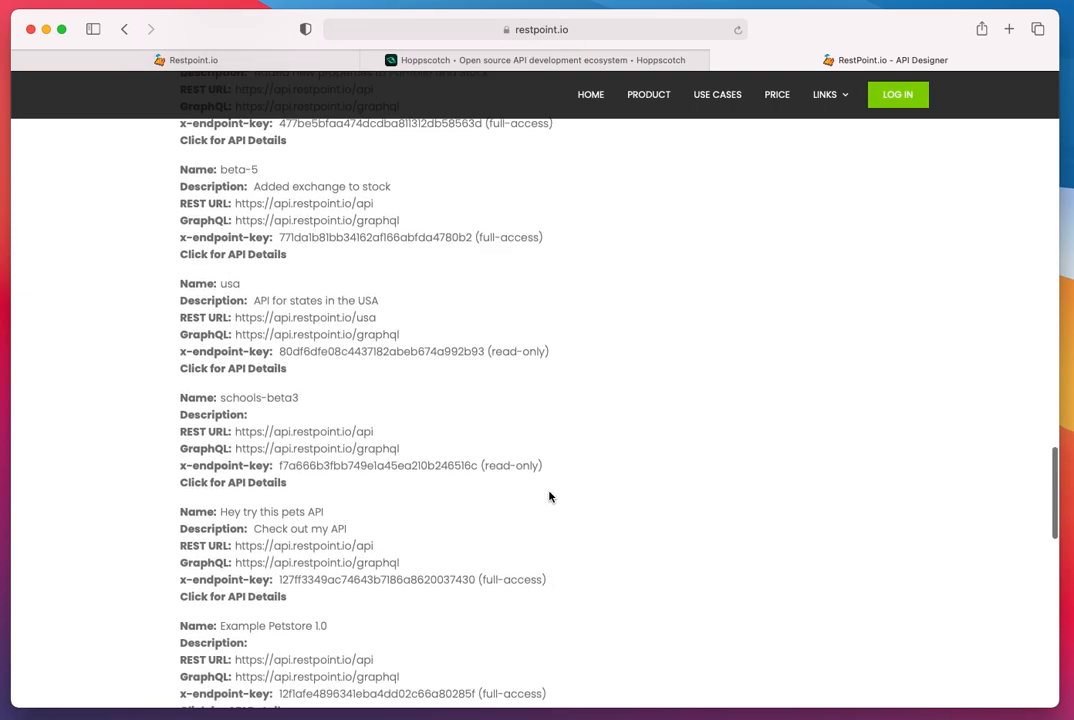
- Review the name and endpoint key of "Hey try this pets API", view its API details page and close it
triple_click(264, 530)
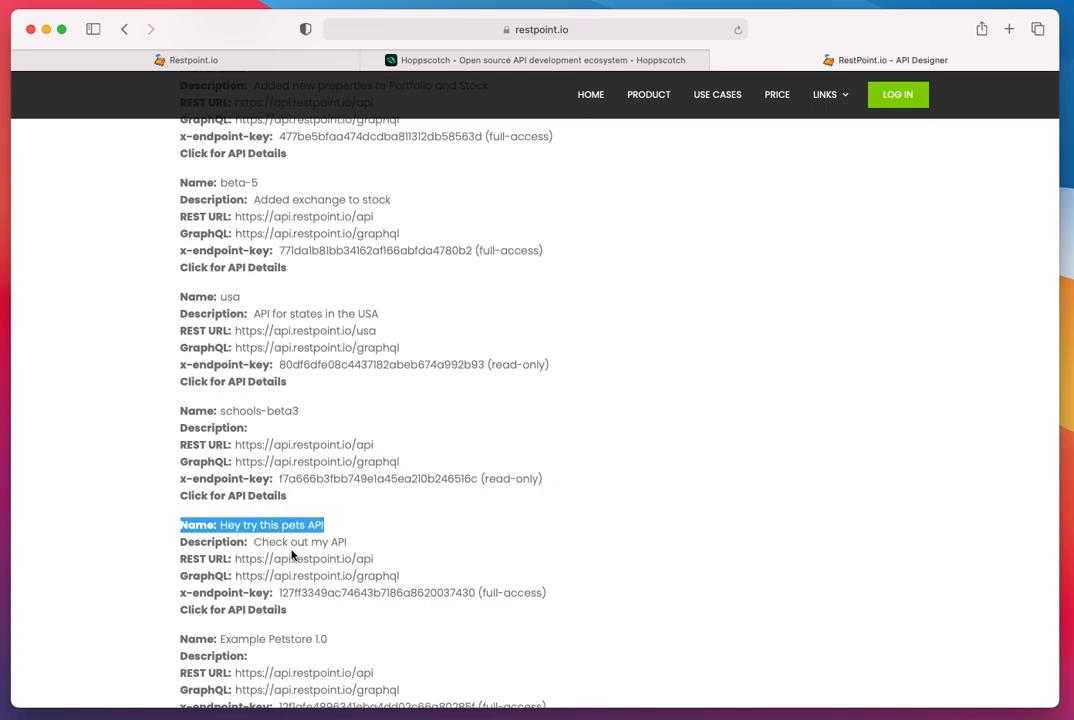
double_click(326, 599)
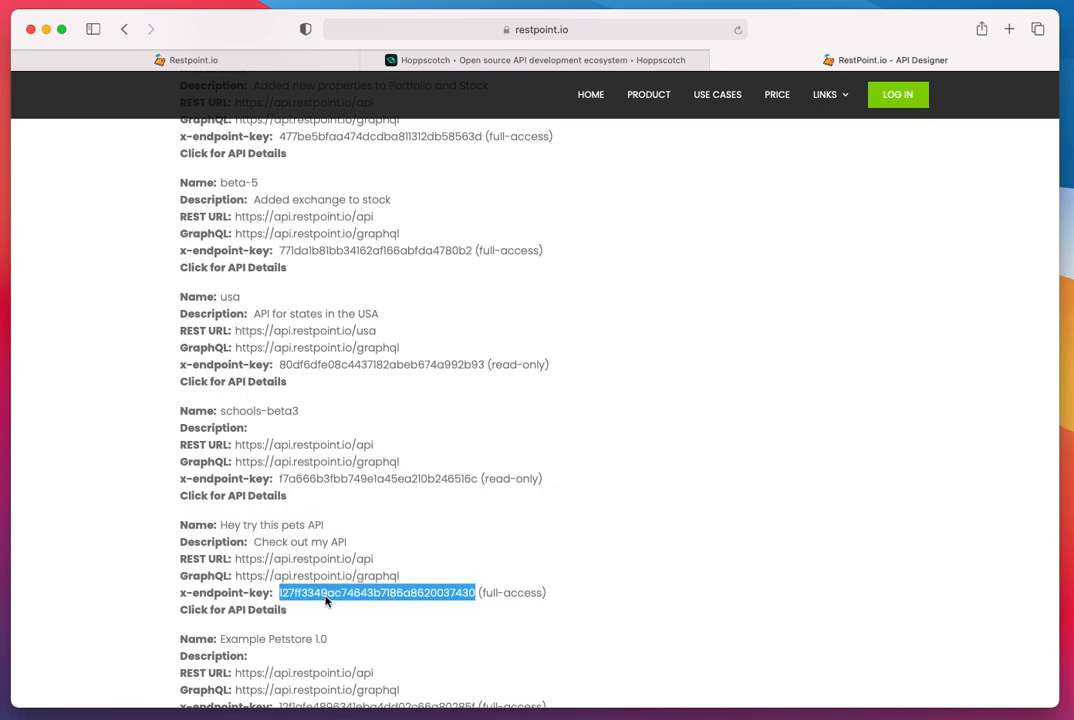
left_click(257, 619)
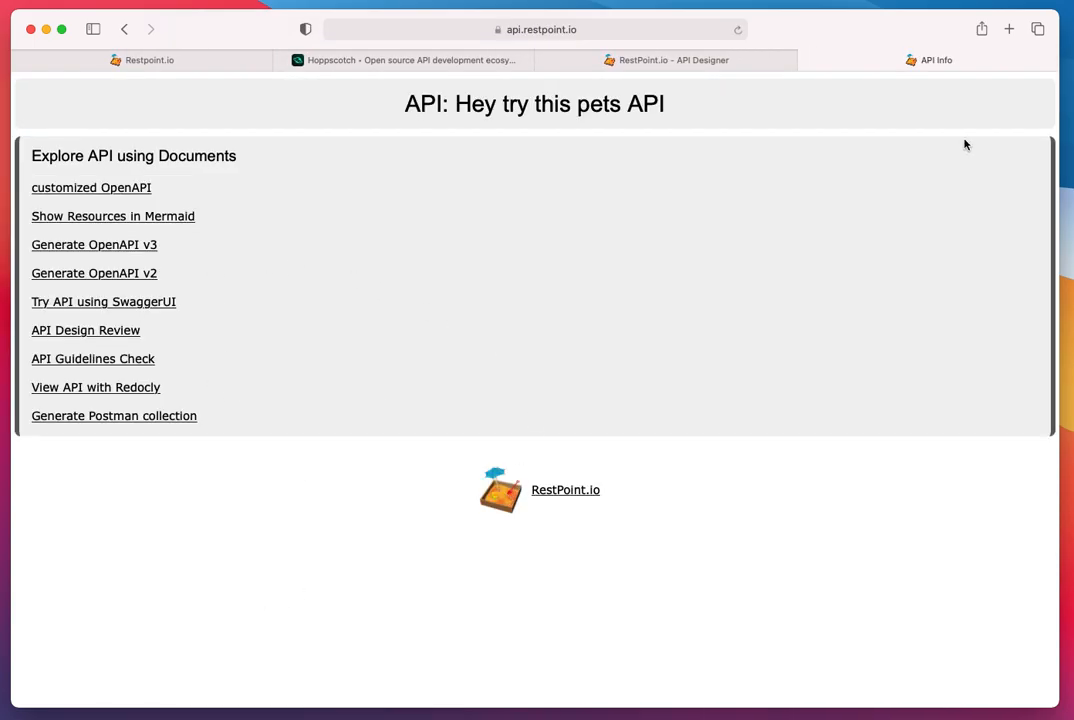
left_click(808, 61)
left_click(781, 349)
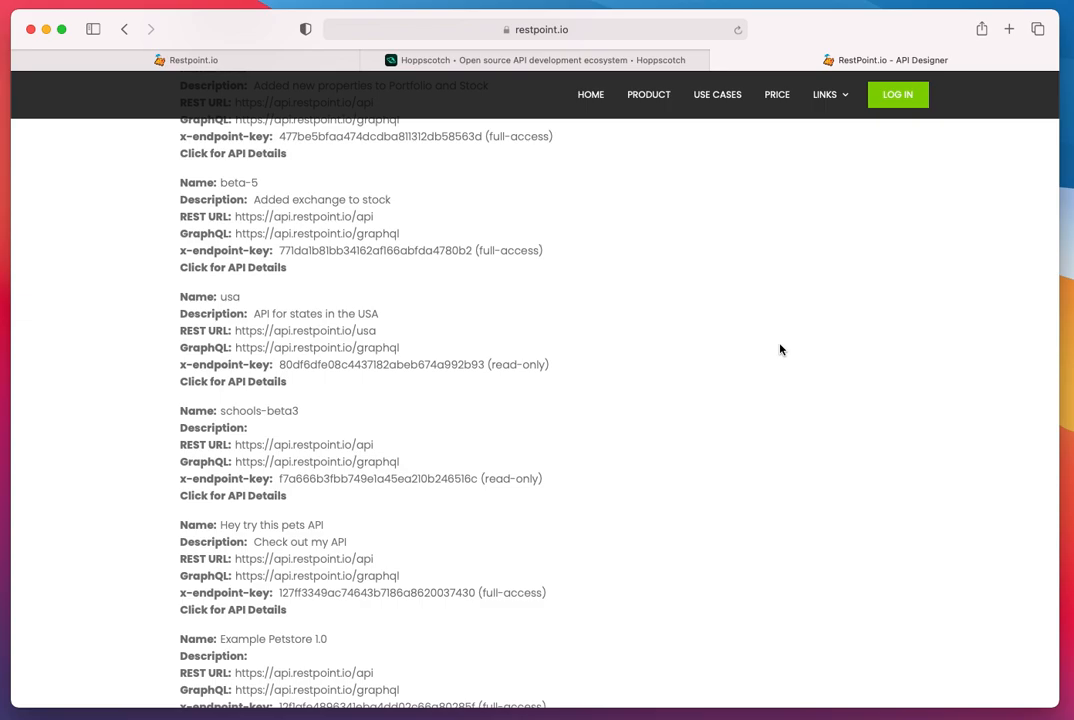
- Return to the Restpoint API Designer by way of Hoppscotch and show the API paths of the Example Petstore project
left_click(515, 59)
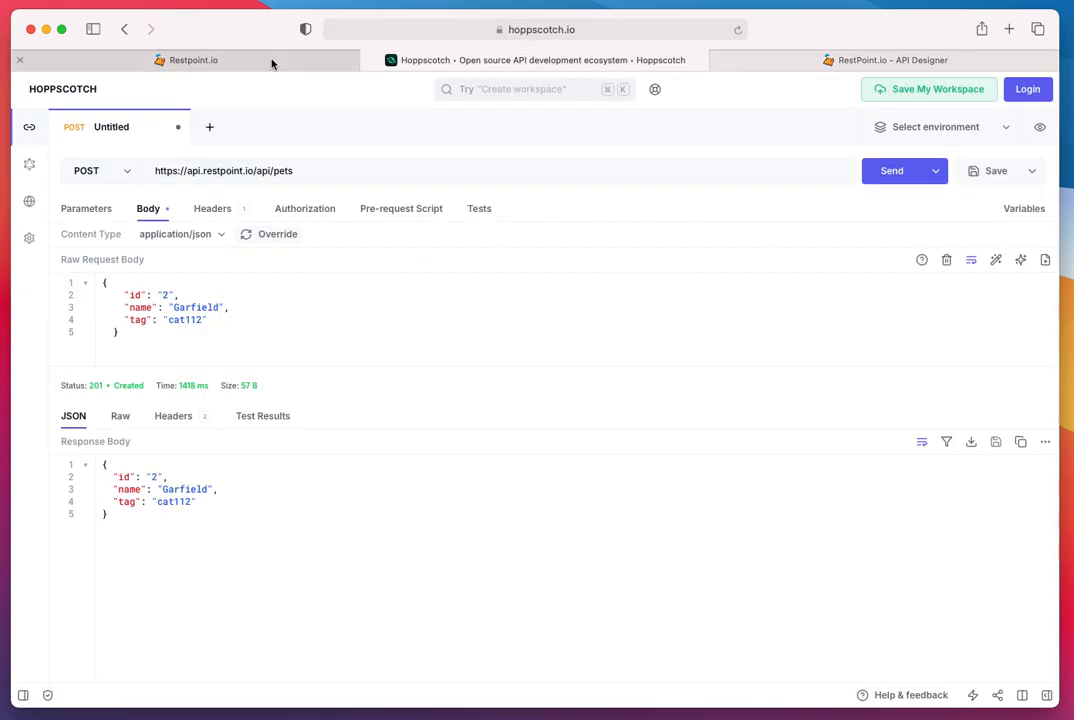
left_click(270, 60)
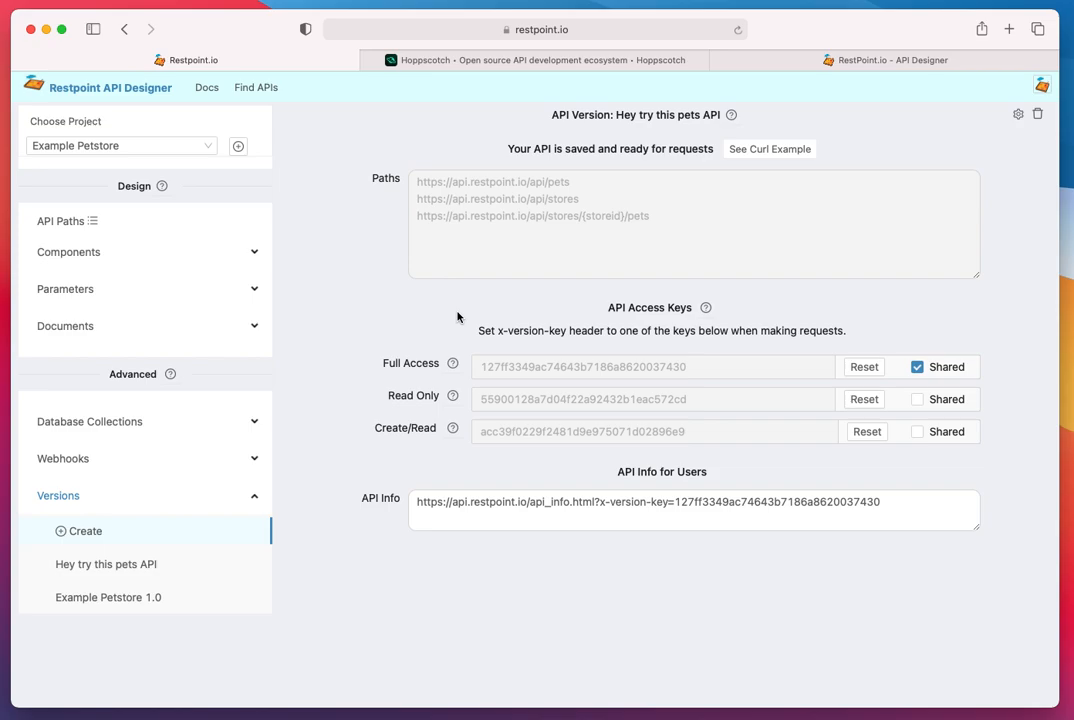
left_click(80, 222)
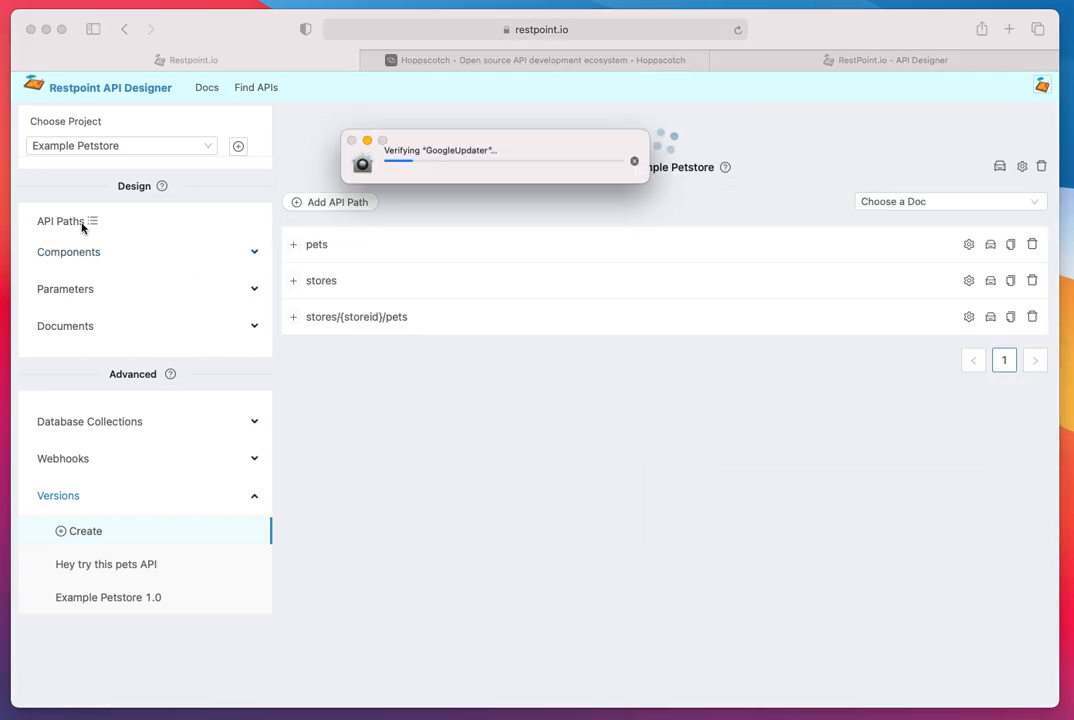